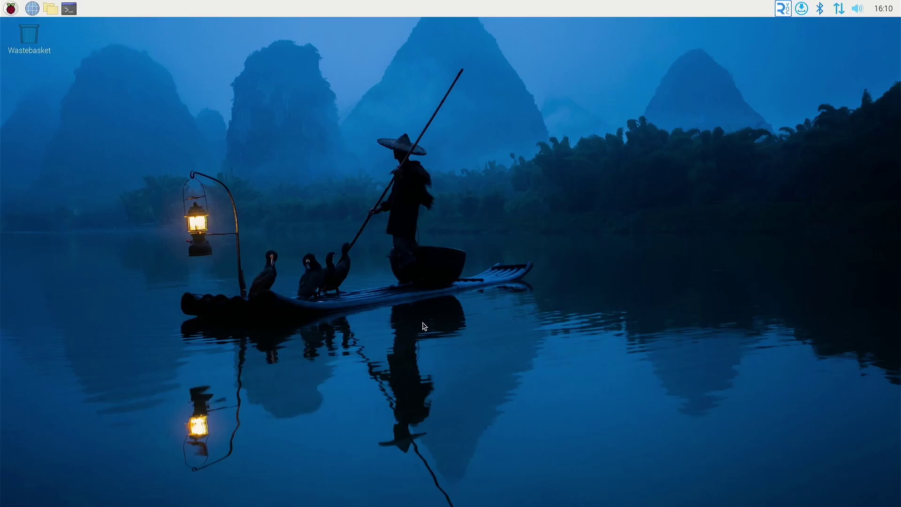
# From the network tray's Advanced Options, open Edit Connections and select Wired connection 1
pyautogui.click(841, 10)
pyautogui.click(841, 10)
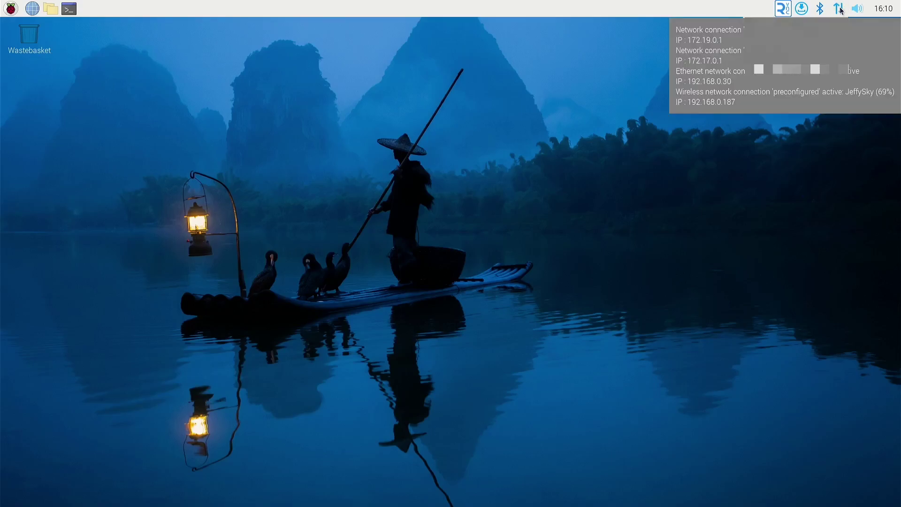
pyautogui.click(841, 10)
pyautogui.moveTo(840, 85)
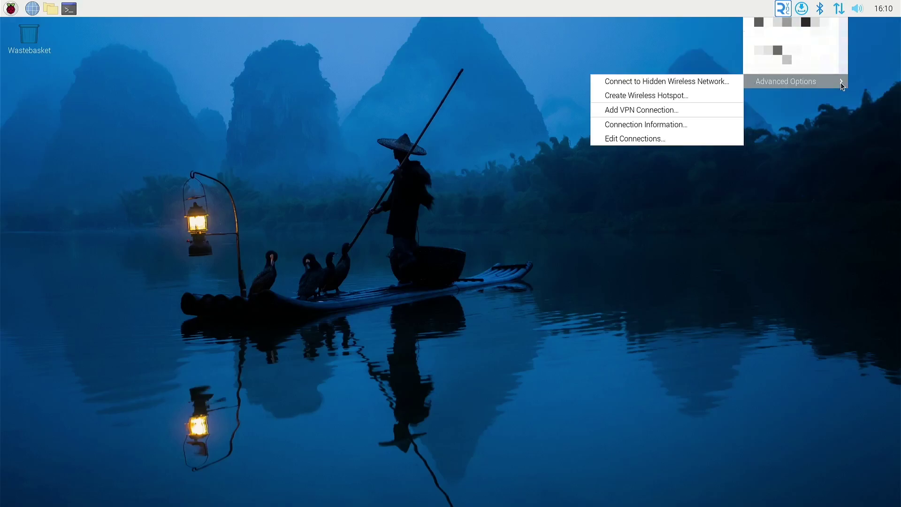
pyautogui.click(686, 138)
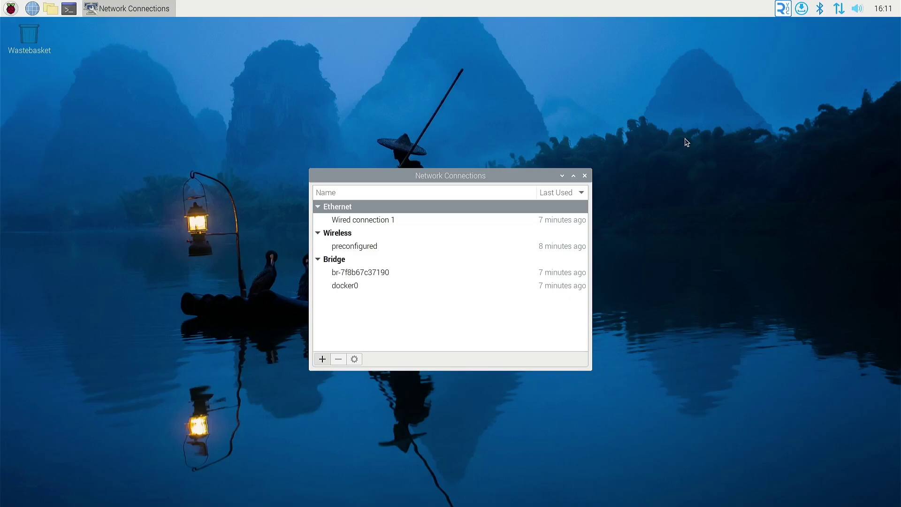
pyautogui.click(431, 220)
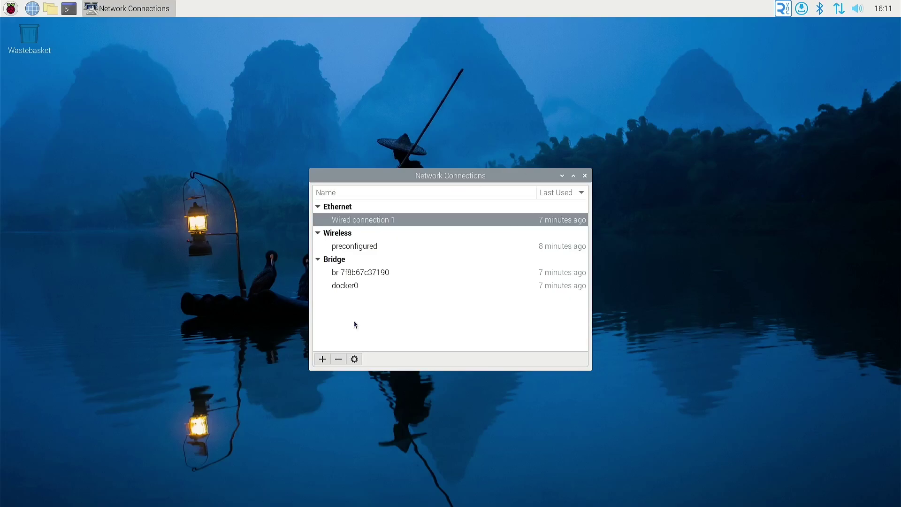
# Edit Wired connection 1 and switch its IPv4 method to Manual
pyautogui.click(354, 360)
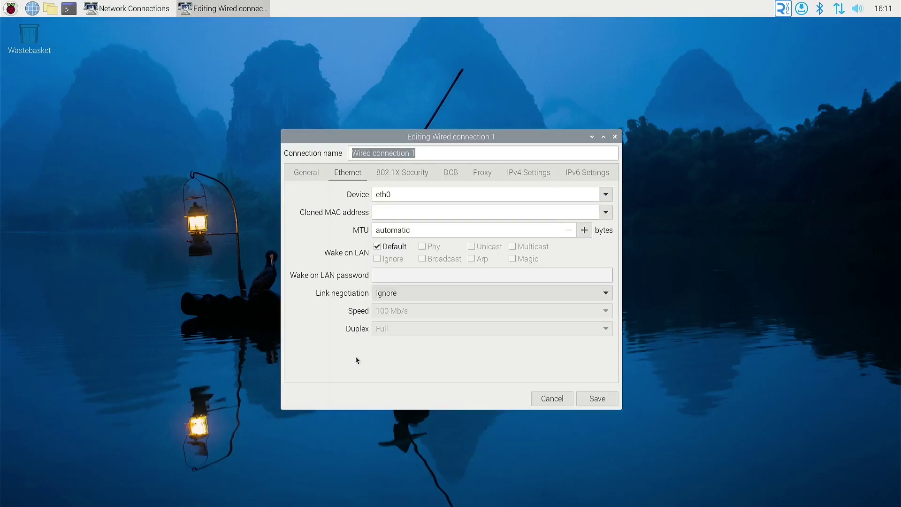
pyautogui.click(526, 174)
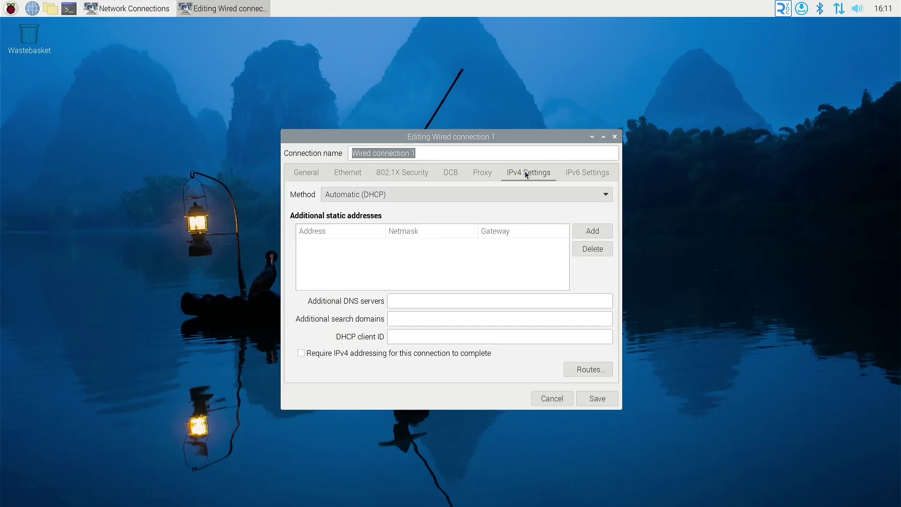
pyautogui.click(606, 196)
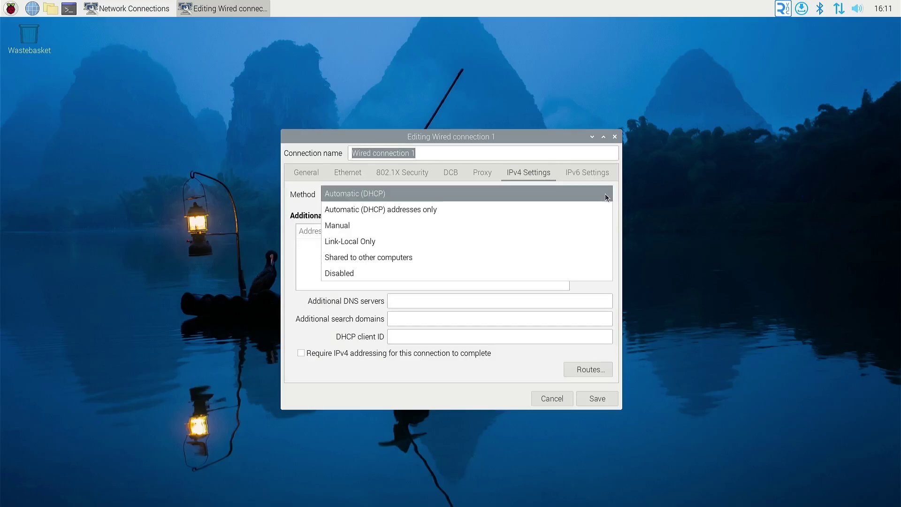
pyautogui.click(564, 224)
# Add address 192.168.0.31, netmask 255.255.255.0, gateway 192.168.0.1, DNS 192.168.100.200, then save
pyautogui.click(586, 233)
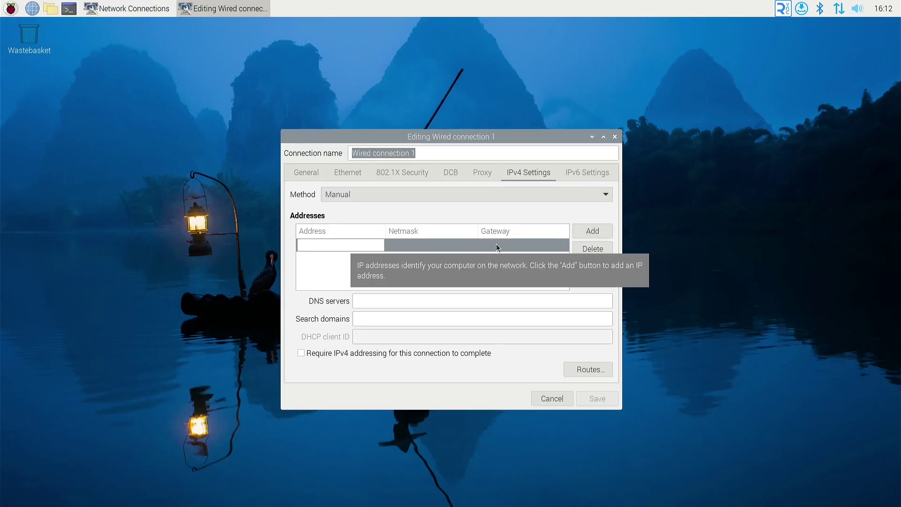
pyautogui.write('192')
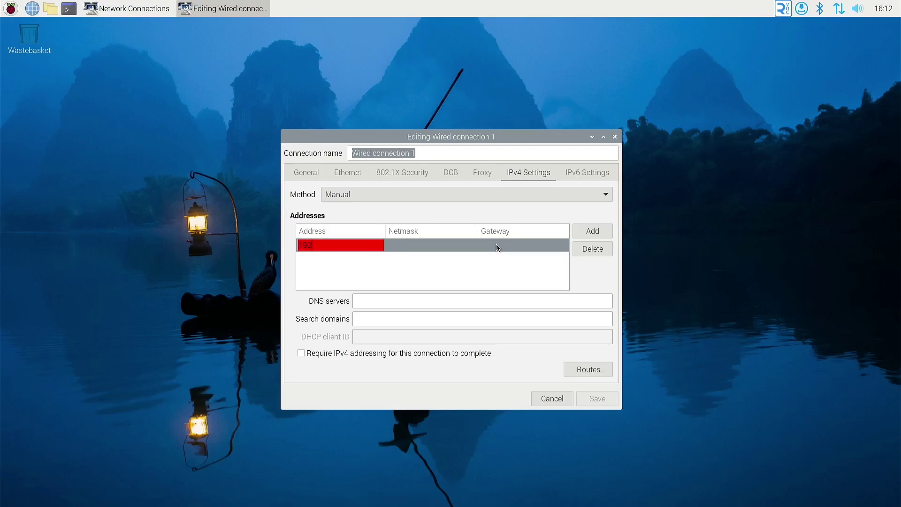
pyautogui.write('.168.0.31')
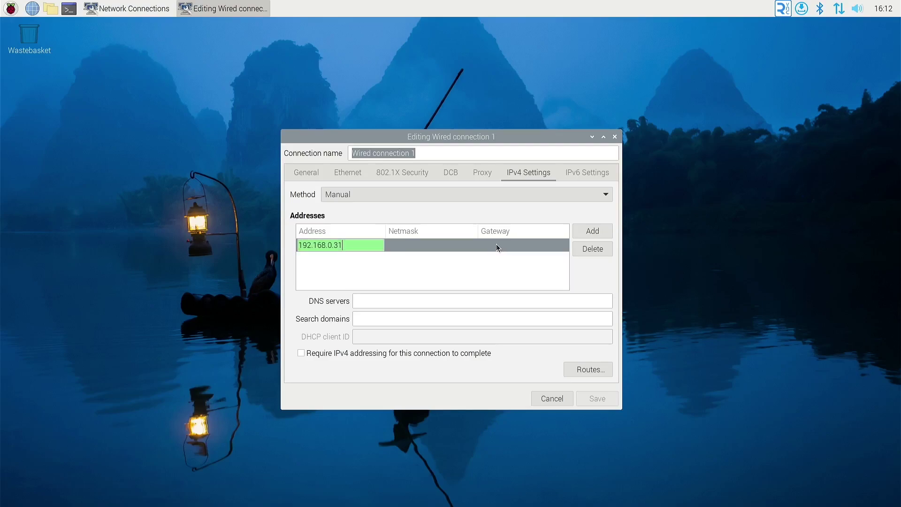
pyautogui.click(426, 246)
pyautogui.write('25')
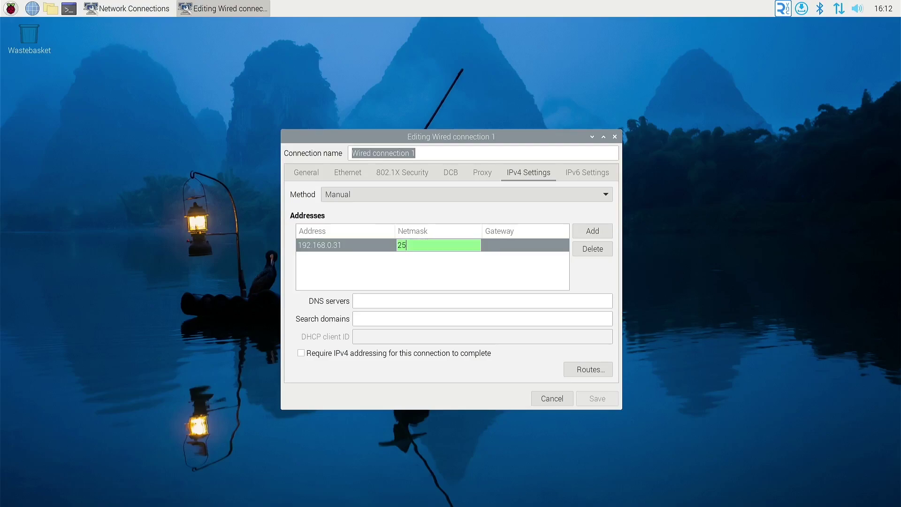
pyautogui.write('5.255.255.0')
pyautogui.click(508, 244)
pyautogui.write('19')
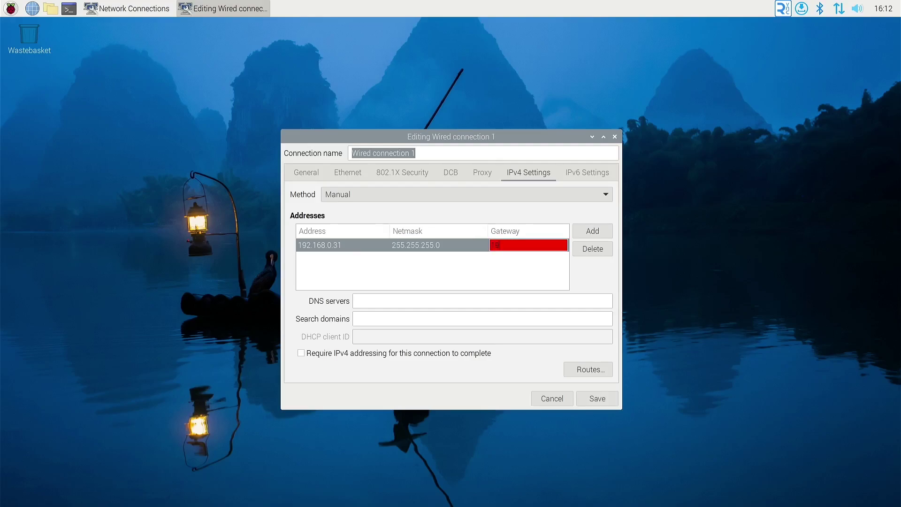
pyautogui.write('2.168.0.1')
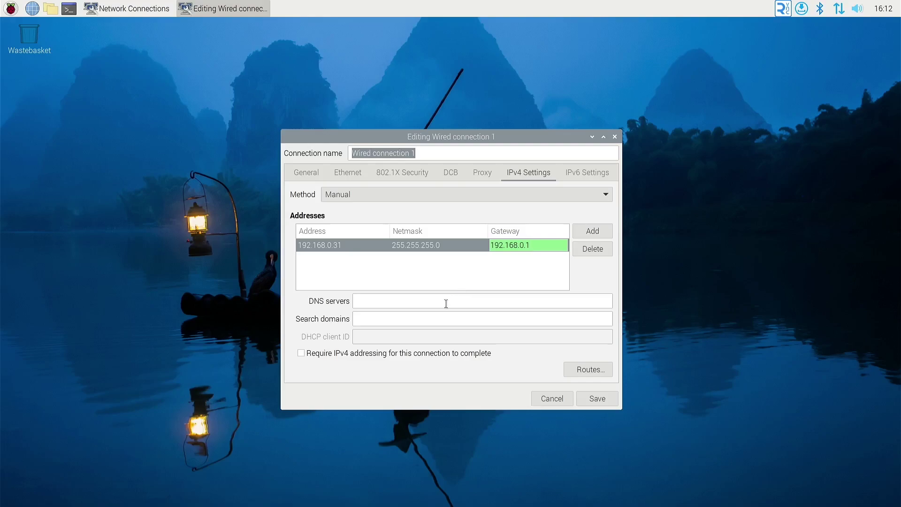
pyautogui.click(447, 304)
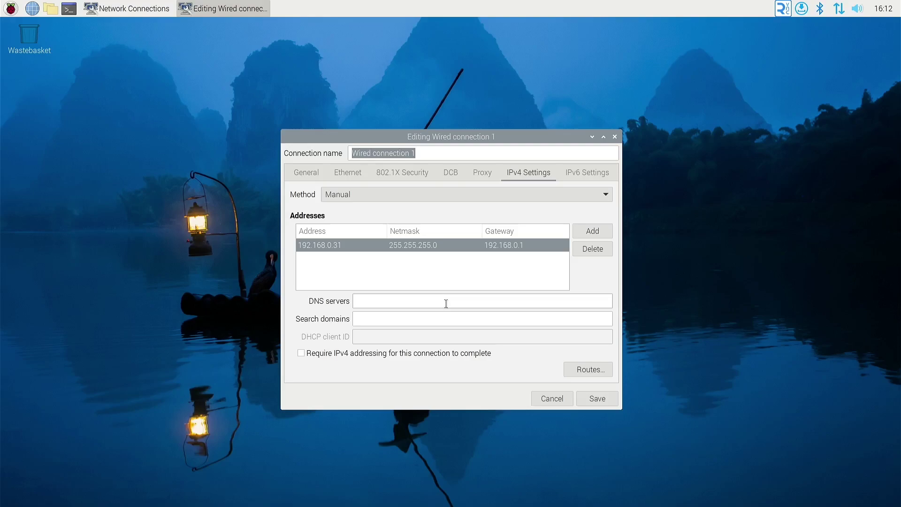
pyautogui.write('192.168.100.200')
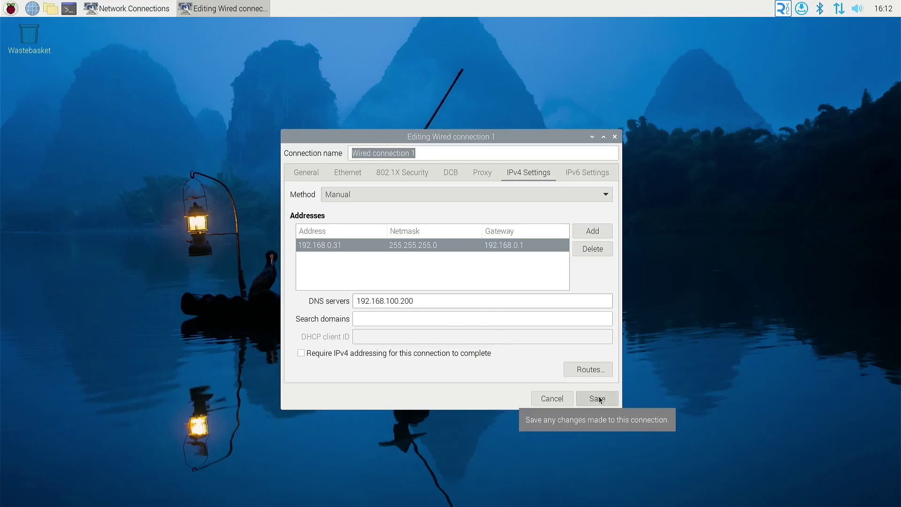
pyautogui.click(599, 399)
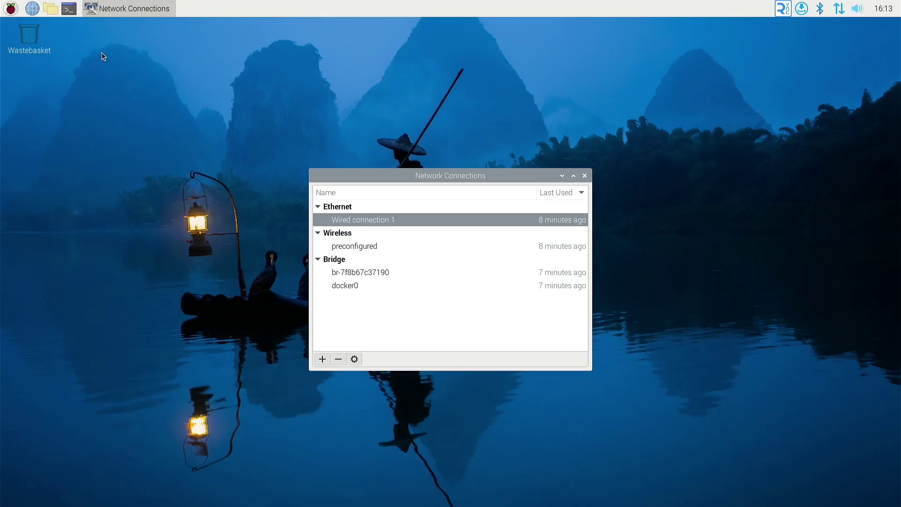
# Open a terminal and show eth0's current address with ip ad sh eth0
pyautogui.click(70, 9)
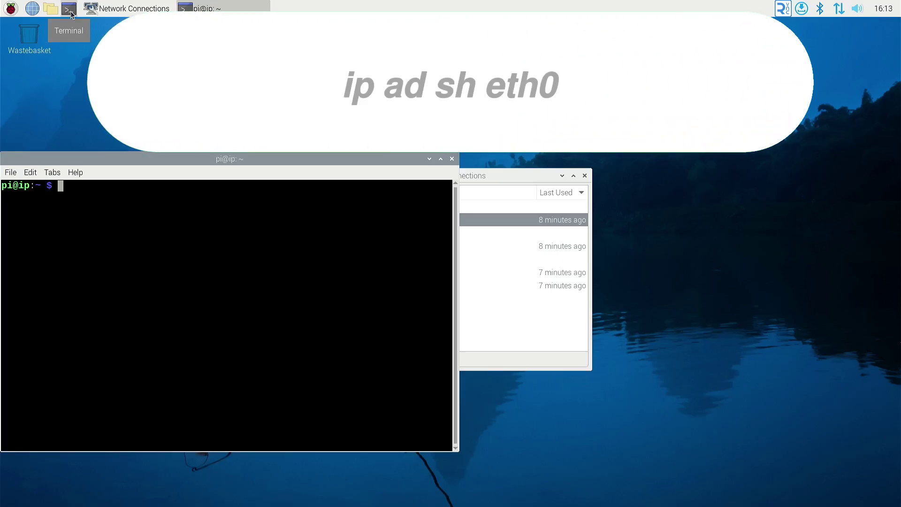
pyautogui.write('ip ad sh eth0')
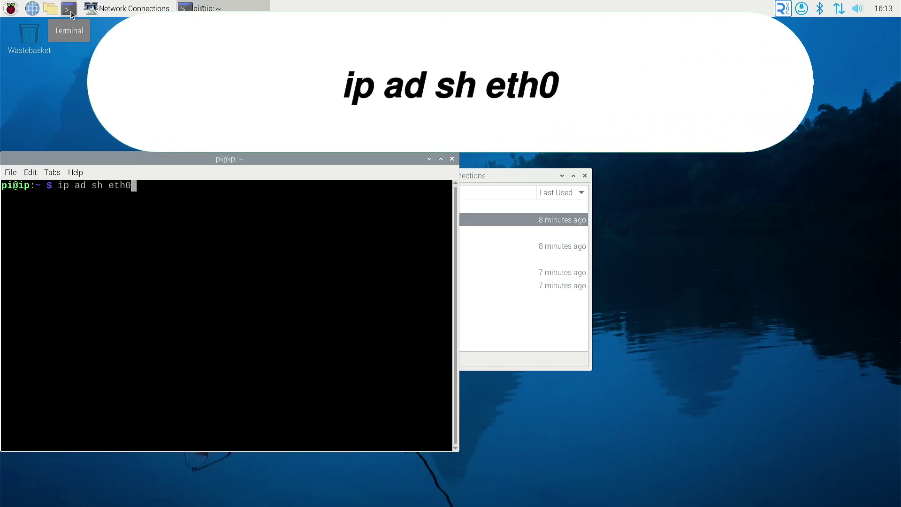
pyautogui.press('Return')
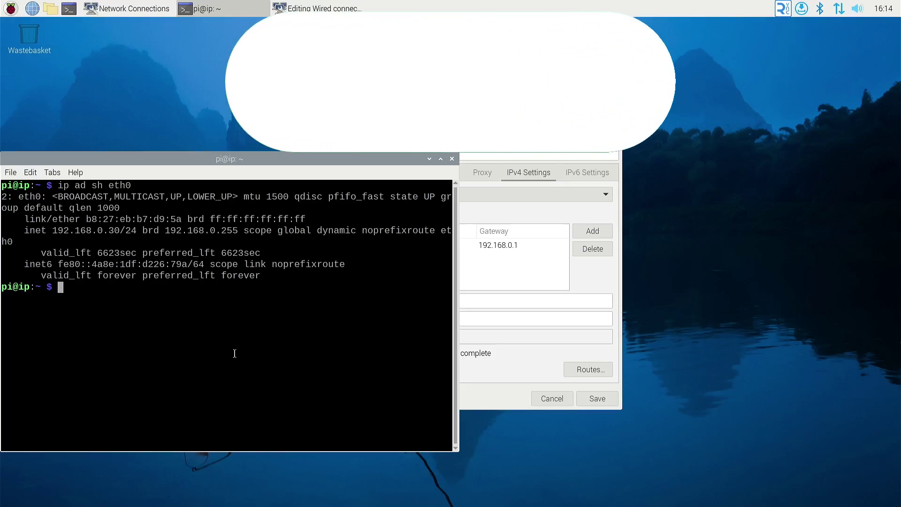
# Cycle the eth0 link down and up, recheck its address, then reboot the Pi
pyautogui.write('sudo ip link set eth0 down')
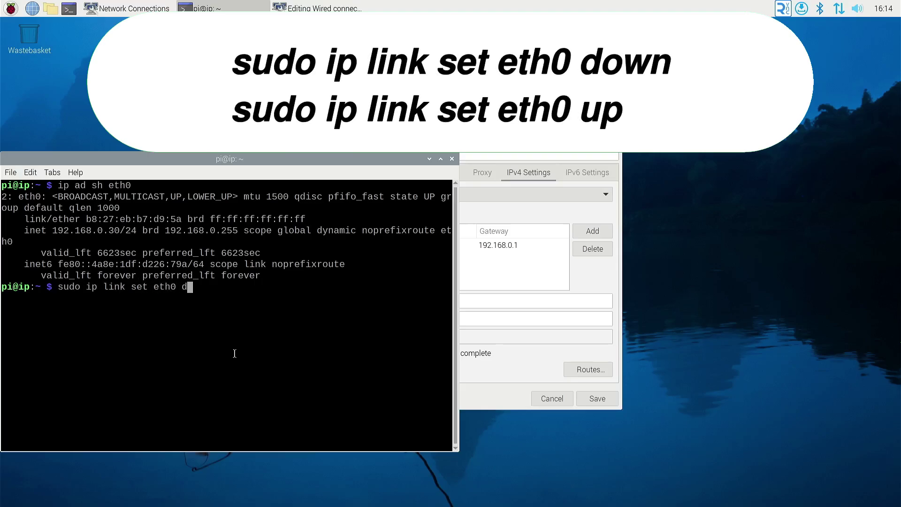
pyautogui.press('Return')
pyautogui.write('sudo ip link set eth0 up')
pyautogui.press('Return')
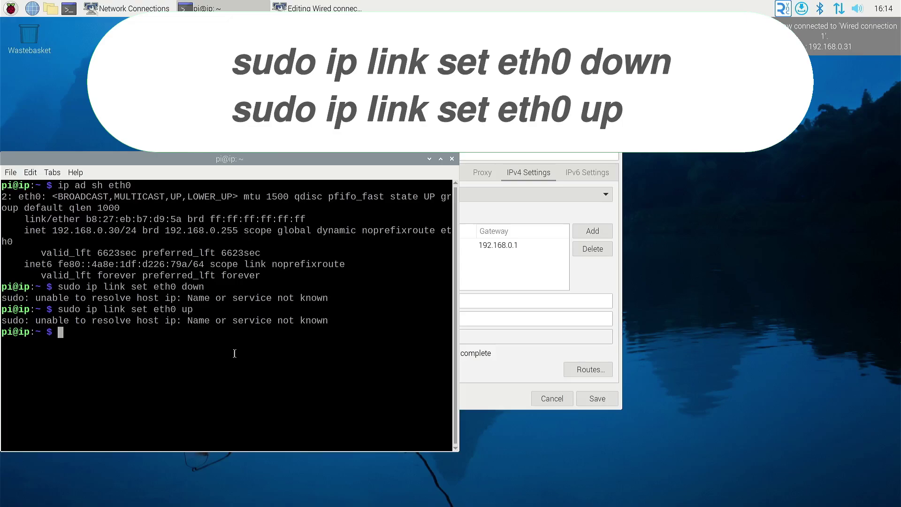
pyautogui.press('Up')
pyautogui.press('Up')
pyautogui.press('Up')
pyautogui.press('Return')
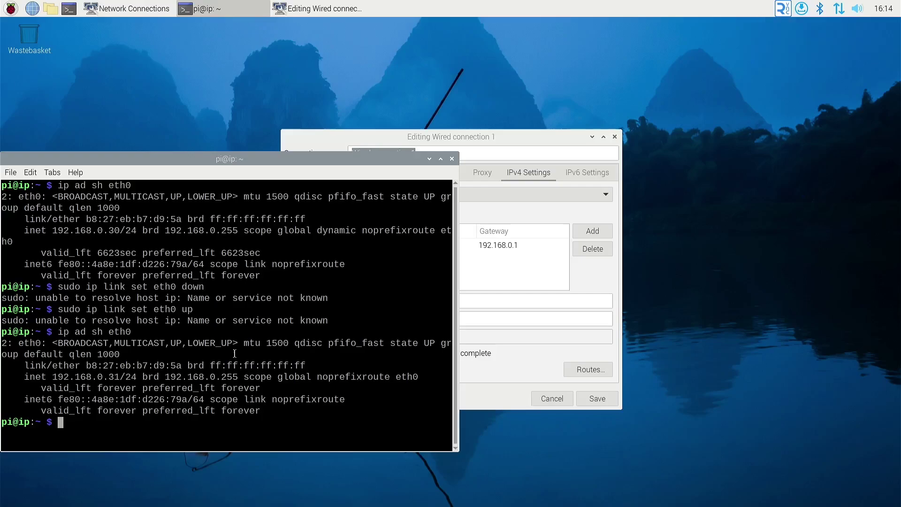
pyautogui.write('sudo reboot')
pyautogui.press('Return')
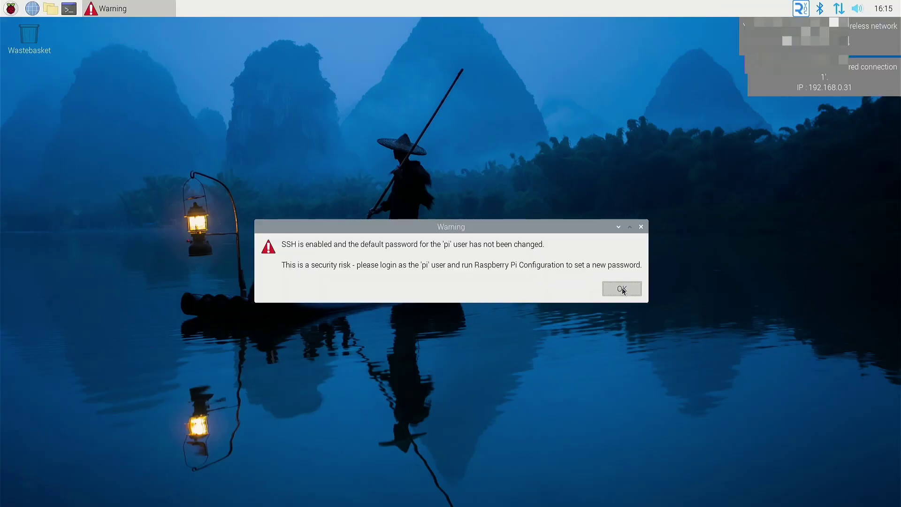
# Dismiss the SSH password warning and confirm eth0 still holds 192.168.0.31 after rebooting
pyautogui.click(620, 288)
pyautogui.click(71, 9)
pyautogui.write('ip ad sh eth0')
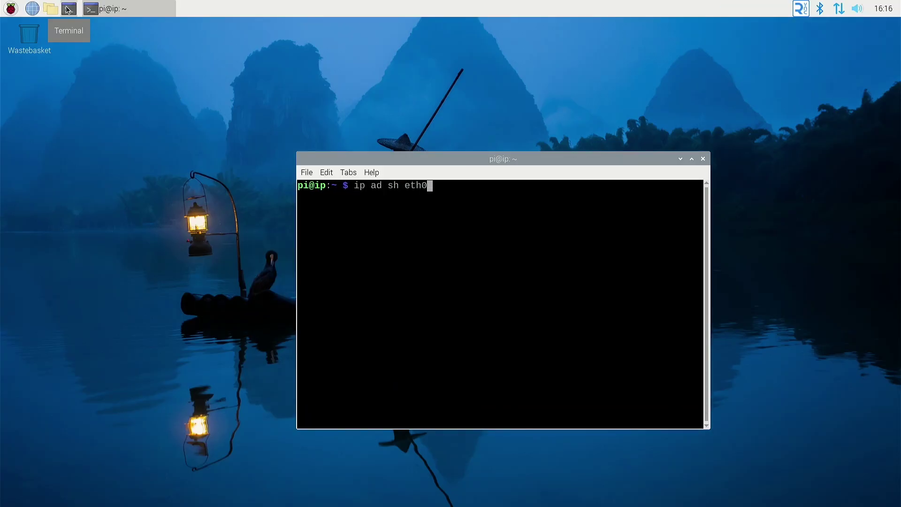
pyautogui.press('Return')
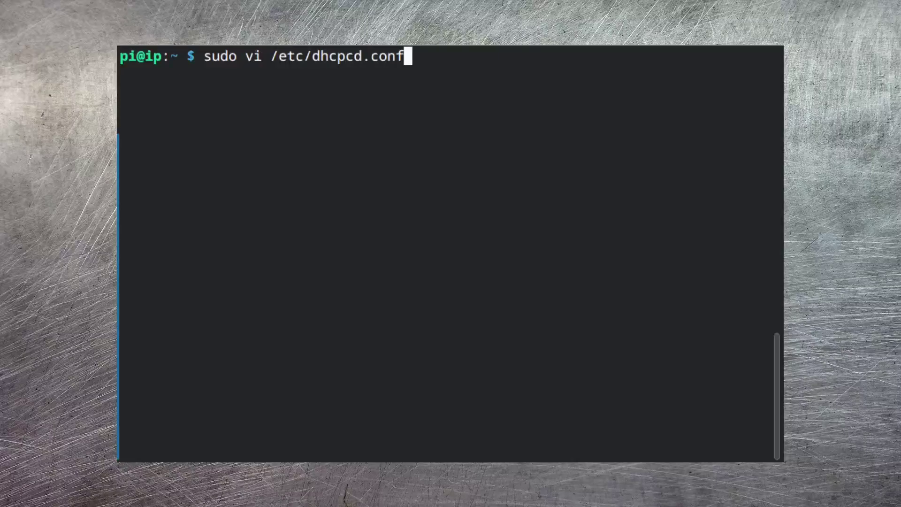
# Quit the empty /etc/dhcpcd.conf and open /etc/dhcp/dhclient.conf in vi instead
pyautogui.press('Return')
pyautogui.write(':q')
pyautogui.press('Return')
pyautogui.press('Up')
pyautogui.press('BackSpace')
pyautogui.press('BackSpace')
pyautogui.press('BackSpace')
pyautogui.press('BackSpace')
pyautogui.press('BackSpace')
pyautogui.press('BackSpace')
pyautogui.press('BackSpace')
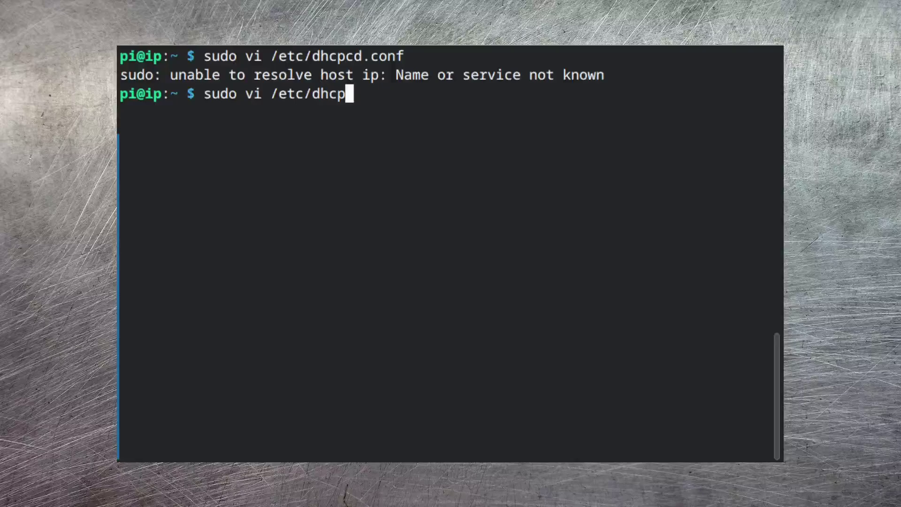
pyautogui.write('/dhcli')
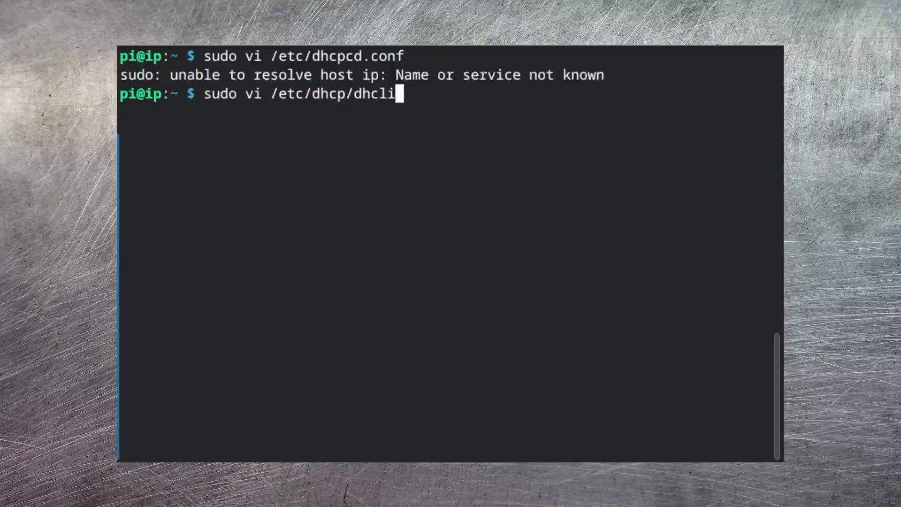
pyautogui.write('ent.conf')
pyautogui.press('Return')
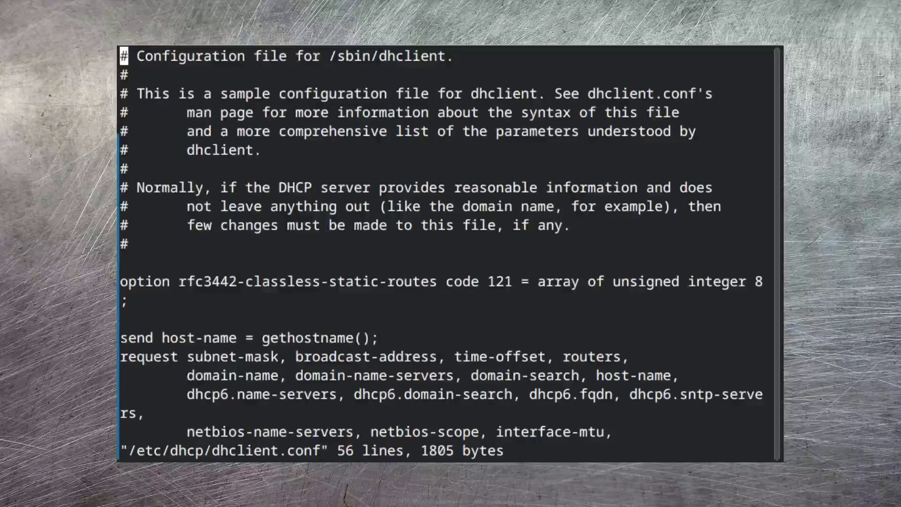
# Move down to the eth0 alias block with fixed-address 192.168.0.32
pyautogui.press('Down')
pyautogui.press('Down')
pyautogui.press('Down')
pyautogui.press('Down')
pyautogui.press('Down')
pyautogui.press('Down')
pyautogui.press('Down')
pyautogui.press('Down')
pyautogui.press('Down')
pyautogui.press('Down')
pyautogui.press('Down')
pyautogui.press('Down')
pyautogui.press('Down')
pyautogui.press('Down')
pyautogui.press('Down')
pyautogui.press('Down')
pyautogui.press('Down')
pyautogui.press('Down')
pyautogui.press('Down')
pyautogui.press('Down')
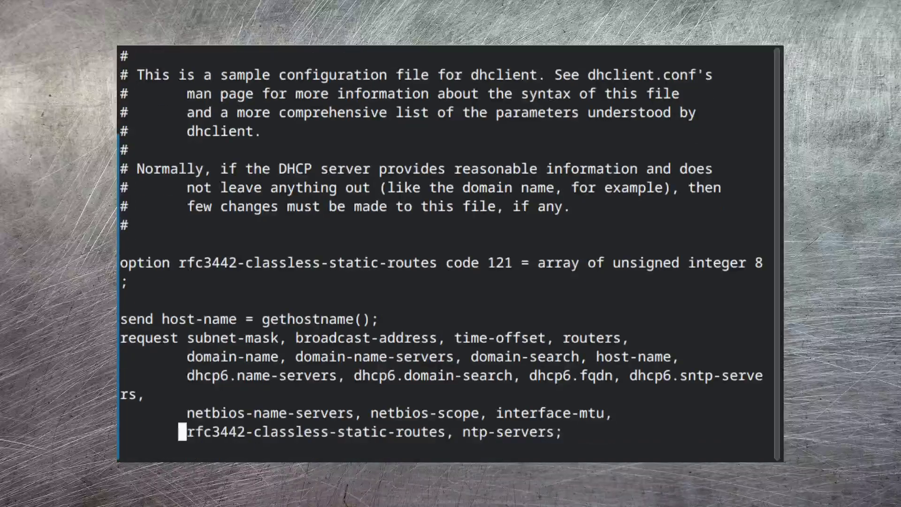
pyautogui.press('Down')
pyautogui.press('Down')
pyautogui.press('Down')
pyautogui.press('Down')
pyautogui.press('Down')
pyautogui.press('Down')
pyautogui.press('Down')
pyautogui.press('Down')
pyautogui.press('Down')
pyautogui.press('Down')
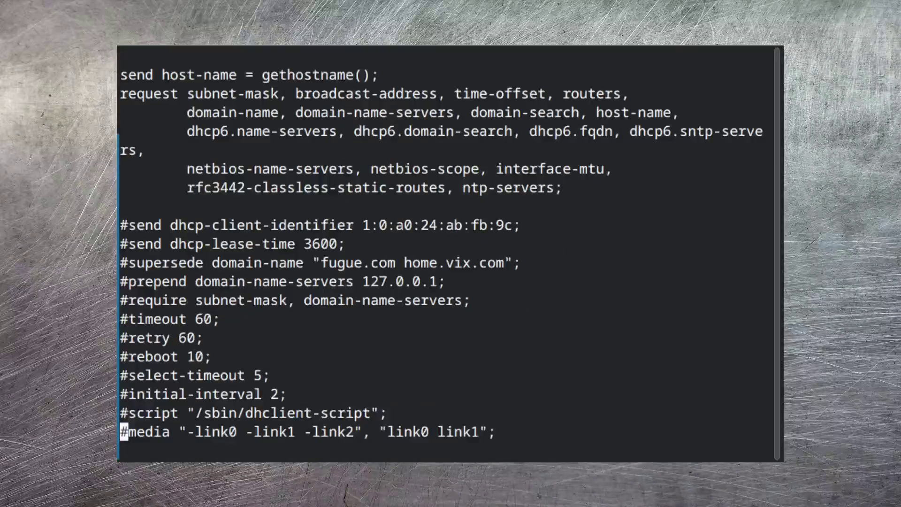
pyautogui.press('Down')
pyautogui.press('Down')
pyautogui.press('Down')
pyautogui.press('Down')
pyautogui.press('Down')
pyautogui.press('Down')
pyautogui.press('Down')
pyautogui.press('Down')
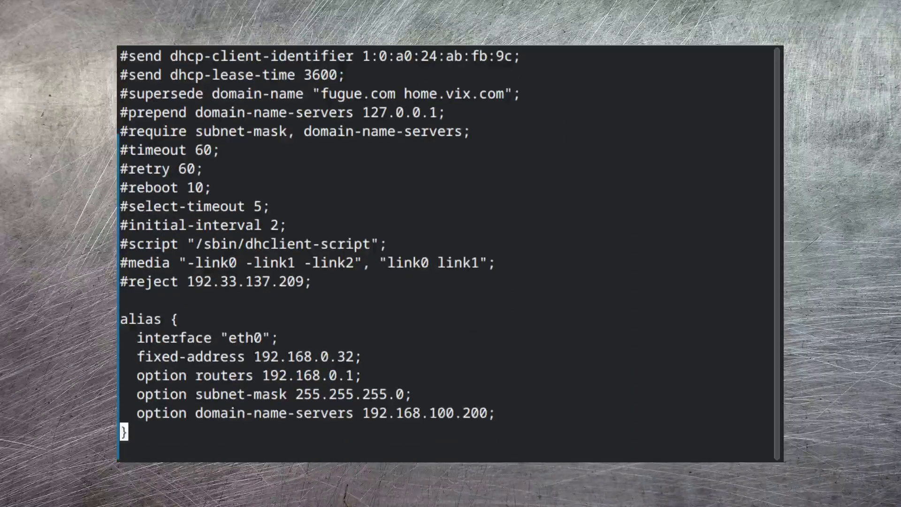
pyautogui.press('Down')
pyautogui.press('Up')
pyautogui.press('Up')
pyautogui.press('Up')
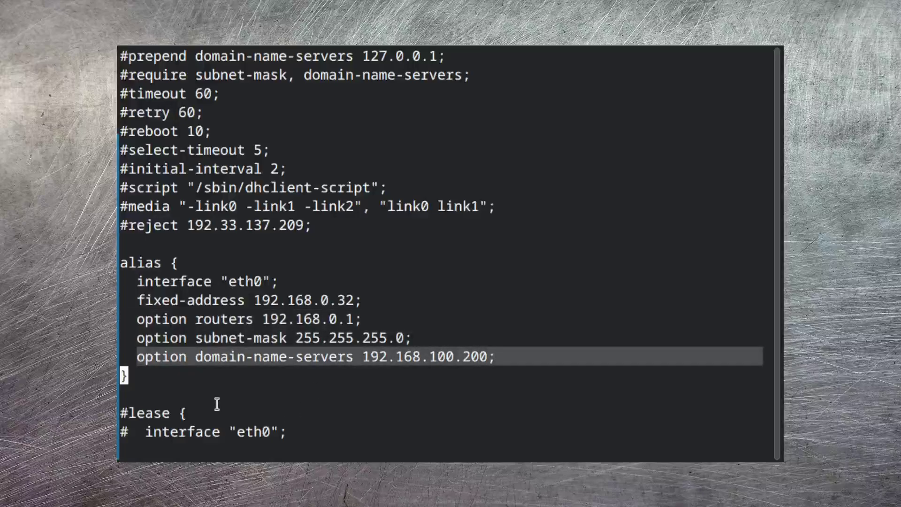
# Save dhclient.conf with :wq and release eth0's lease using sudo dhclient -r eth0
pyautogui.write(':wq')
pyautogui.press('Return')
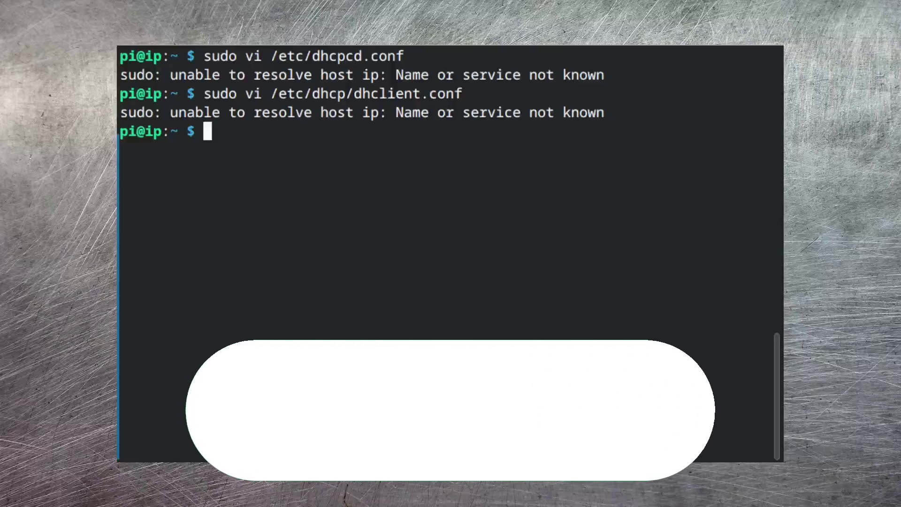
pyautogui.write('sudo ')
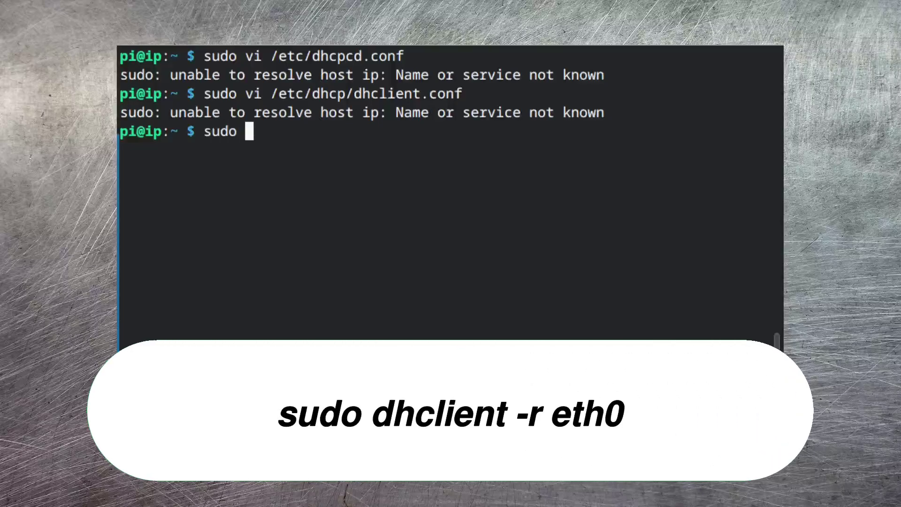
pyautogui.write('dhclicn')
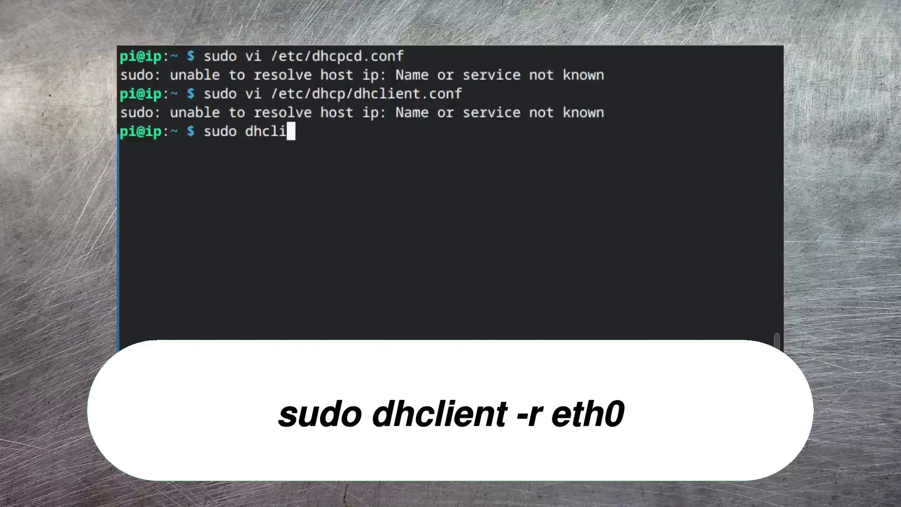
pyautogui.press('BackSpace')
pyautogui.press('BackSpace')
pyautogui.write('ent ')
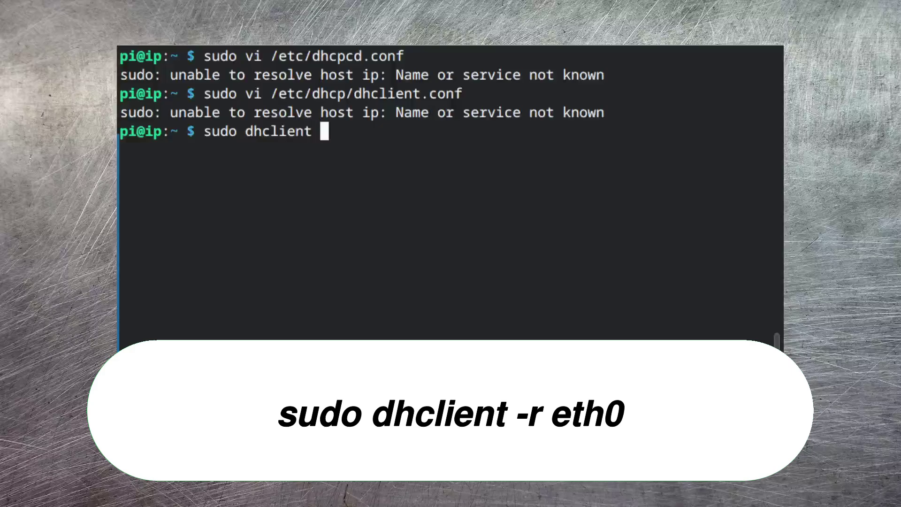
pyautogui.write('-r eth0')
pyautogui.press('Return')
# List eth0's addresses and highlight the reported inet address line
pyautogui.write('ip ad sh eth0')
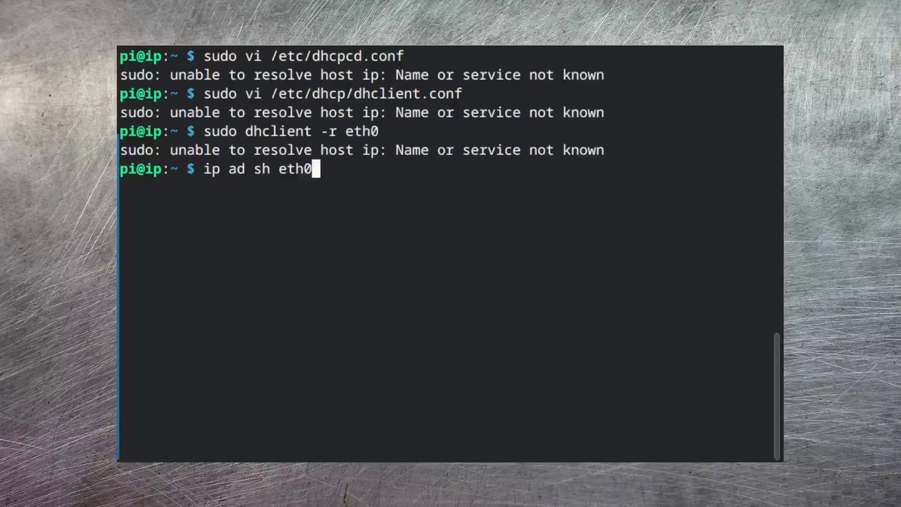
pyautogui.press('Return')
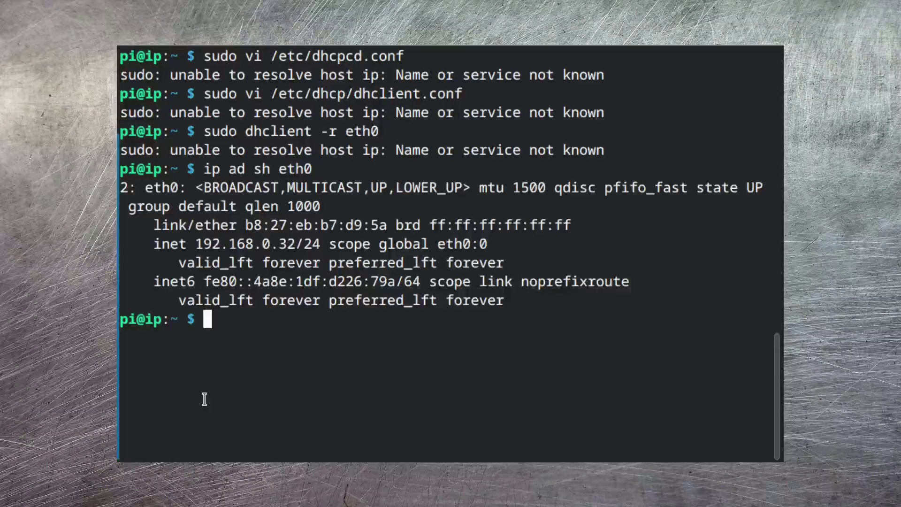
pyautogui.moveTo(198, 243); pyautogui.dragTo(304, 243)
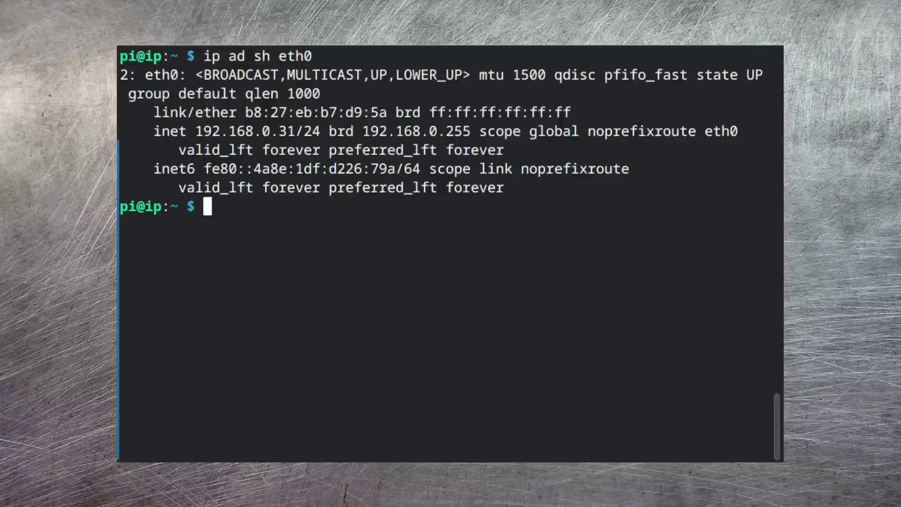
# Reopen /etc/dhcp/dhclient.conf in vi with sudo
pyautogui.write('sudo vi /etc/dhcp/dhclient.conf')
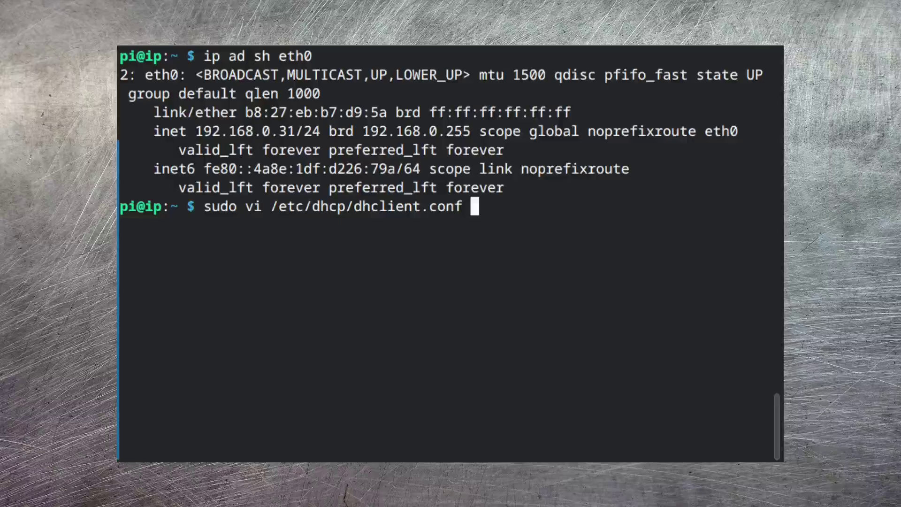
pyautogui.press('Return')
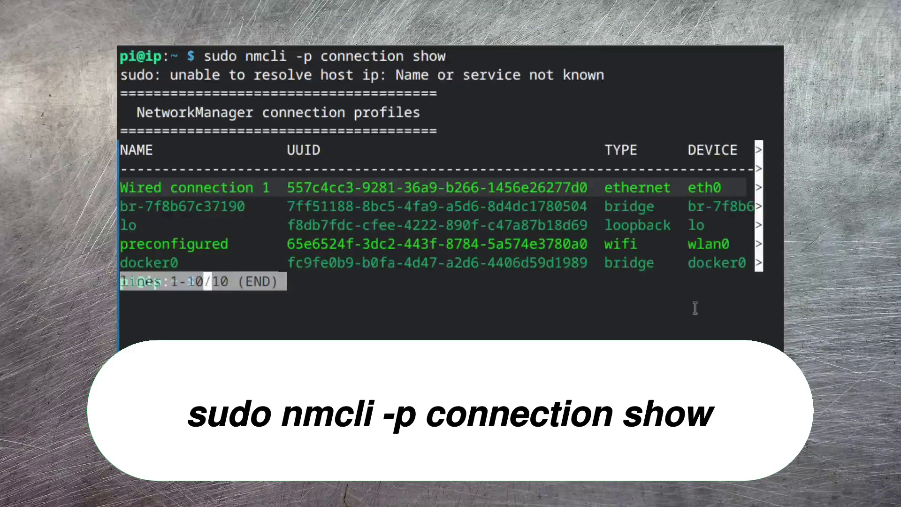
# Use nmcli to set Wired connection 1's ipv4.address to 192.168.0.32/24
pyautogui.press('q')
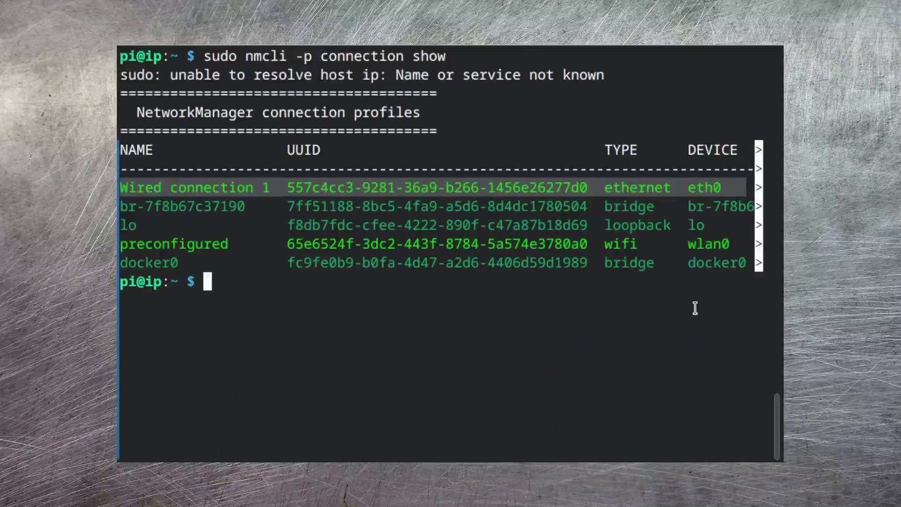
pyautogui.write('sudo ')
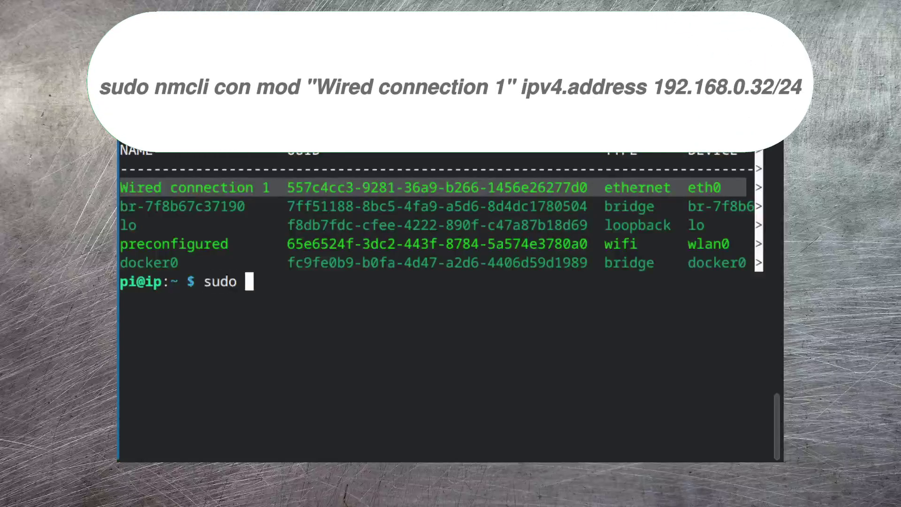
pyautogui.write('nmcli con mod "Wired connect')
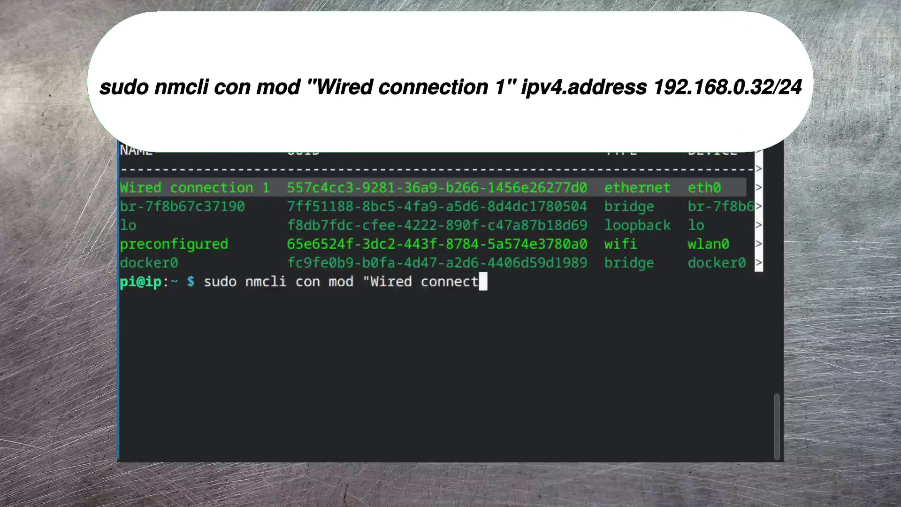
pyautogui.write('ion 1" ipv4.address 192.16')
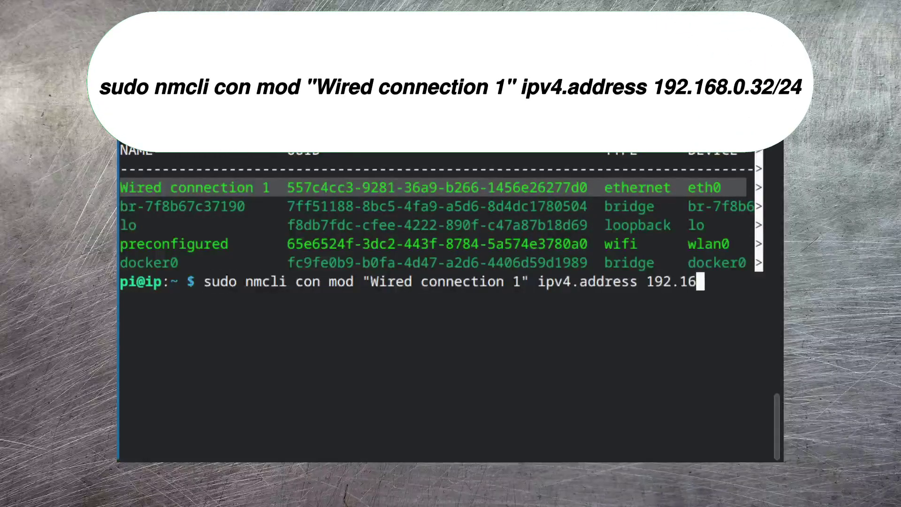
pyautogui.write('8.0.32/24')
pyautogui.press('Return')
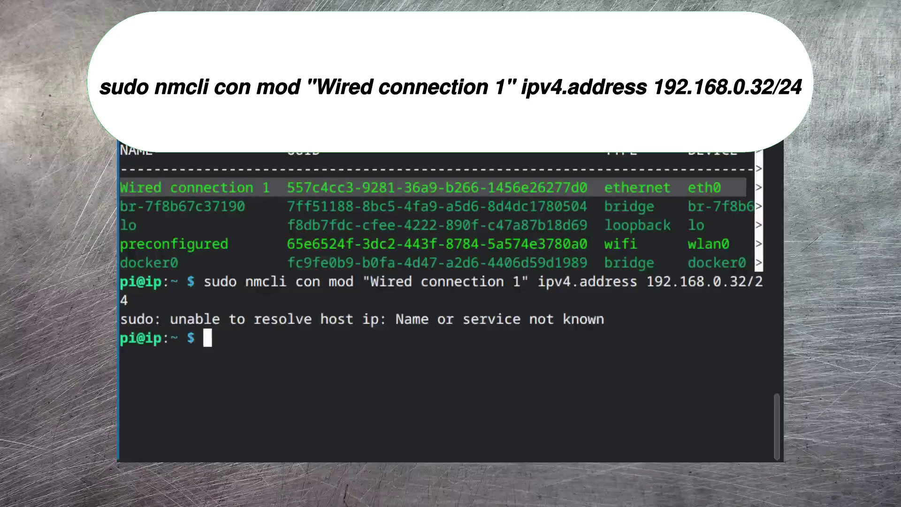
# Set Wired connection 1's gateway to 192.168.0.1 and DNS to 192.168.100.200 via nmcli
pyautogui.press('Up')
pyautogui.press('BackSpace')
pyautogui.press('BackSpace')
pyautogui.press('BackSpace')
pyautogui.press('BackSpace')
pyautogui.press('BackSpace')
pyautogui.press('BackSpace')
pyautogui.press('BackSpace')
pyautogui.press('BackSpace')
pyautogui.press('BackSpace')
pyautogui.press('BackSpace')
pyautogui.press('BackSpace')
pyautogui.press('BackSpace')
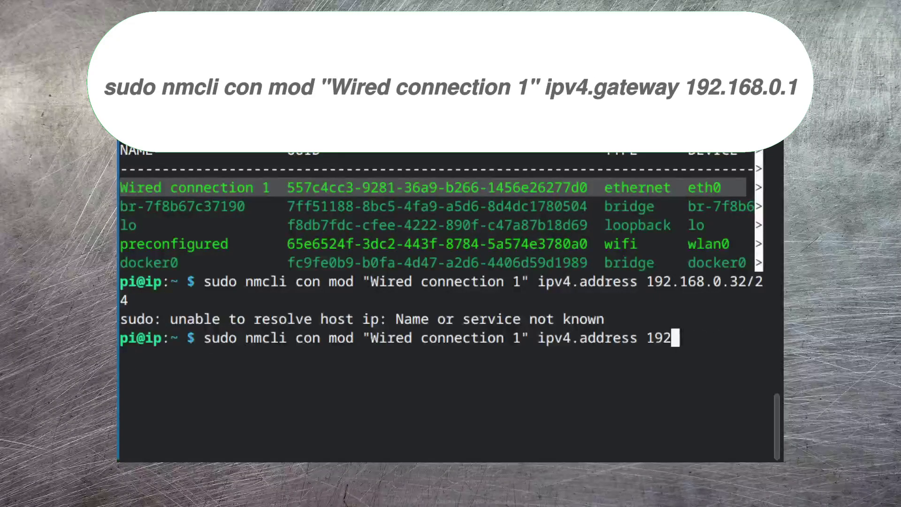
pyautogui.press('BackSpace')
pyautogui.press('BackSpace')
pyautogui.press('BackSpace')
pyautogui.press('BackSpace')
pyautogui.press('BackSpace')
pyautogui.press('BackSpace')
pyautogui.press('BackSpace')
pyautogui.press('BackSpace')
pyautogui.press('BackSpace')
pyautogui.press('BackSpace')
pyautogui.press('BackSpace')
pyautogui.write('gateway 192.168.0.1')
pyautogui.press('Return')
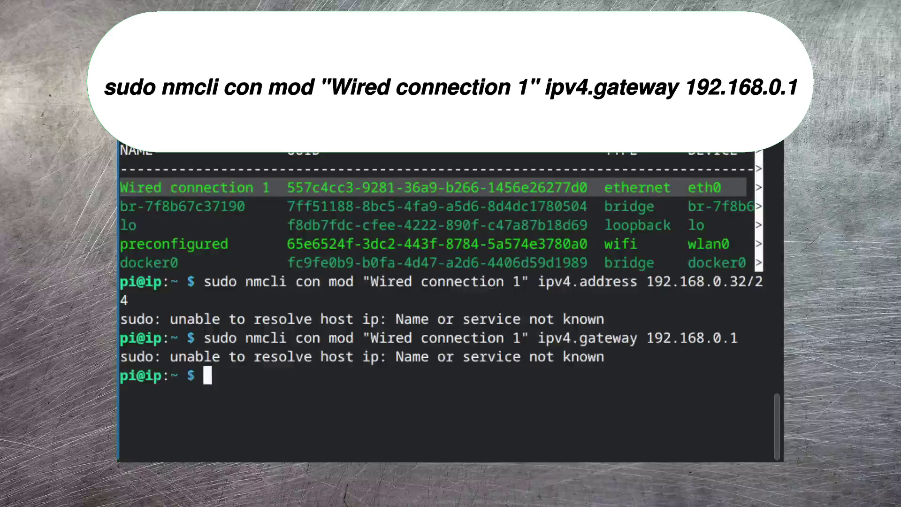
pyautogui.press('Up')
pyautogui.press('BackSpace')
pyautogui.press('BackSpace')
pyautogui.press('BackSpace')
pyautogui.press('BackSpace')
pyautogui.press('BackSpace')
pyautogui.press('BackSpace')
pyautogui.press('BackSpace')
pyautogui.press('BackSpace')
pyautogui.press('BackSpace')
pyautogui.press('BackSpace')
pyautogui.press('BackSpace')
pyautogui.press('BackSpace')
pyautogui.press('BackSpace')
pyautogui.press('BackSpace')
pyautogui.press('BackSpace')
pyautogui.press('BackSpace')
pyautogui.press('BackSpace')
pyautogui.press('BackSpace')
pyautogui.press('BackSpace')
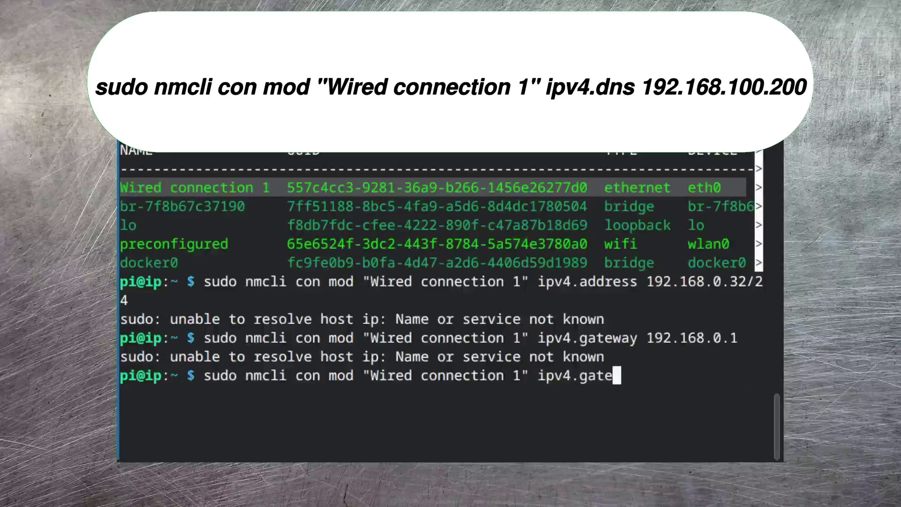
pyautogui.write('dns 192.168.100.200')
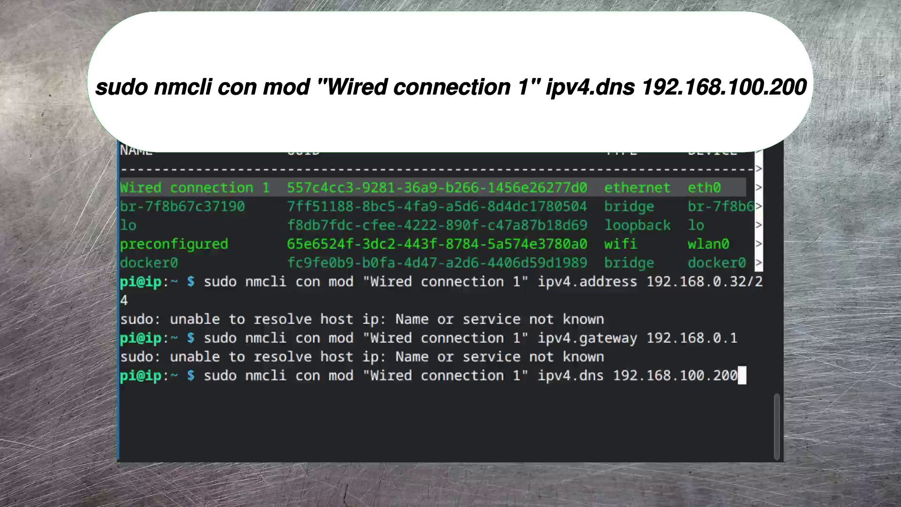
pyautogui.press('Return')
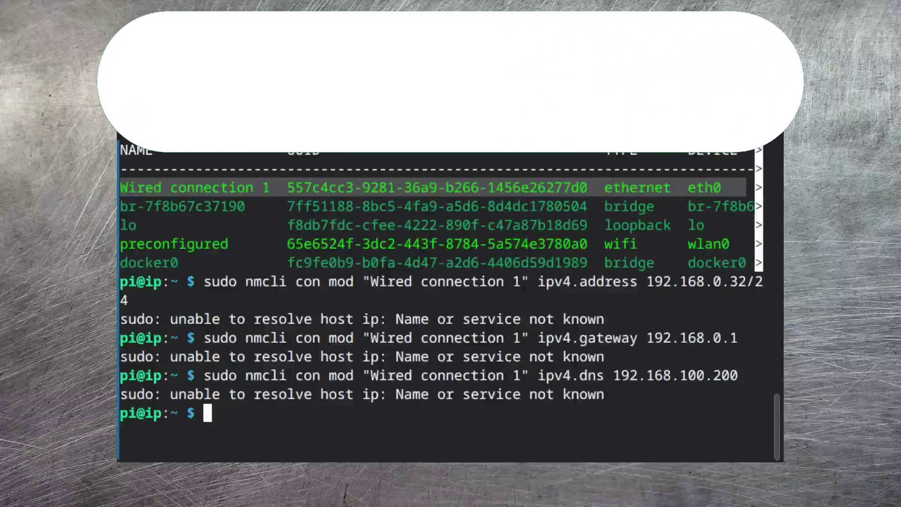
# Take Wired connection 1 down with nmcli, then reboot the Pi with sudo reboot
pyautogui.write('sudo nmcli con down "Wi')
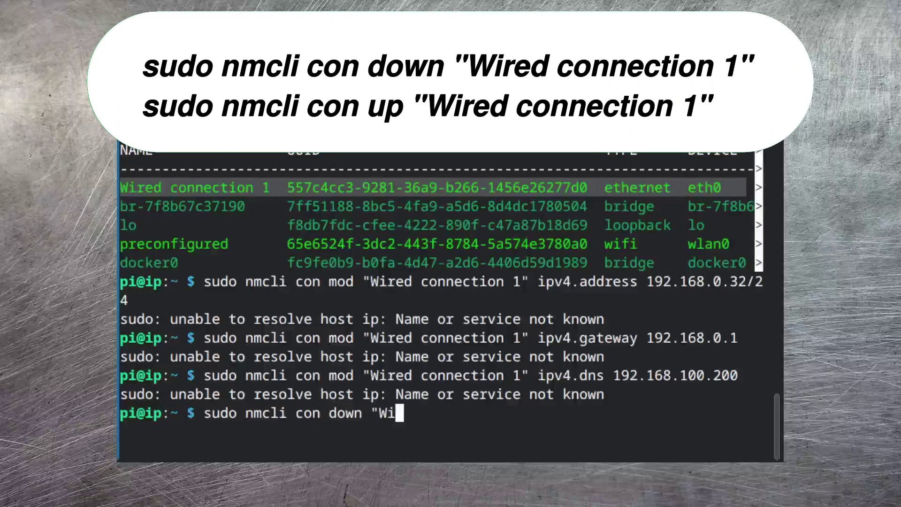
pyautogui.write('red connection 1"')
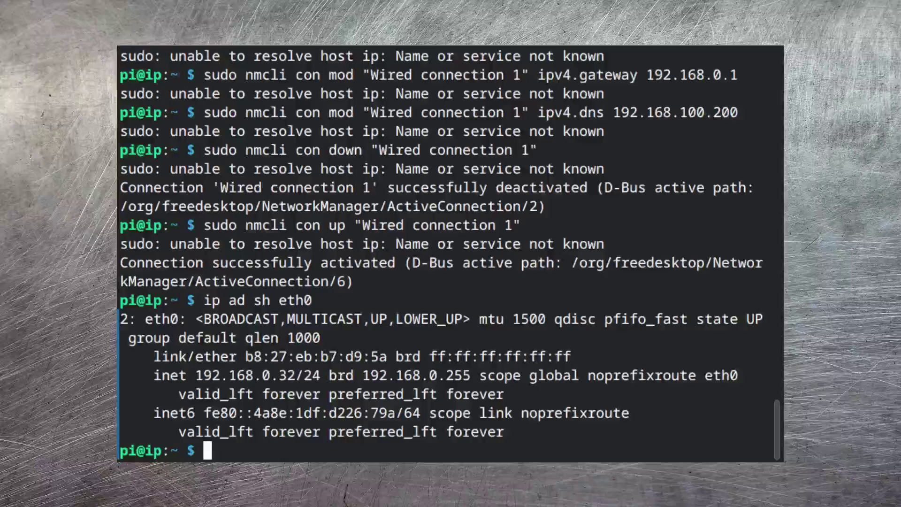
pyautogui.write('sudo reboot')
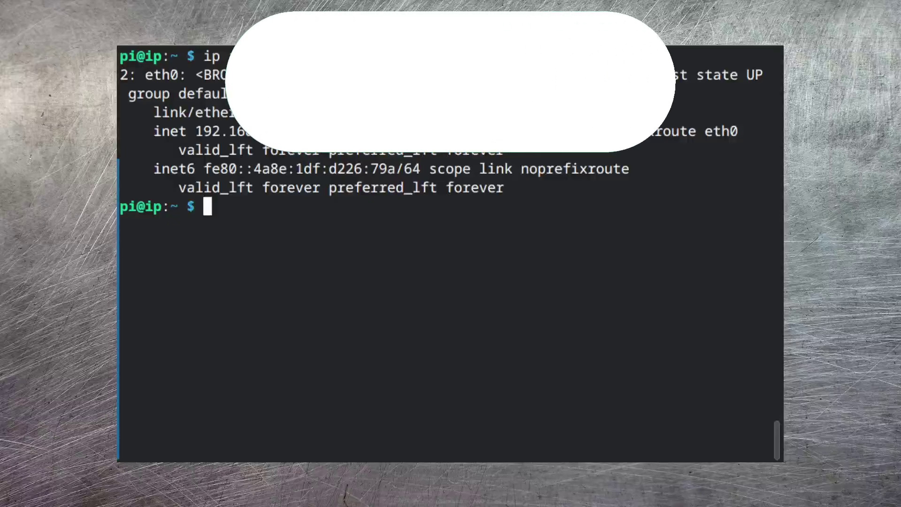
# Begin a sudo command and highlight eth0's static 192.168.0.32/24 address line
pyautogui.write('sudo')
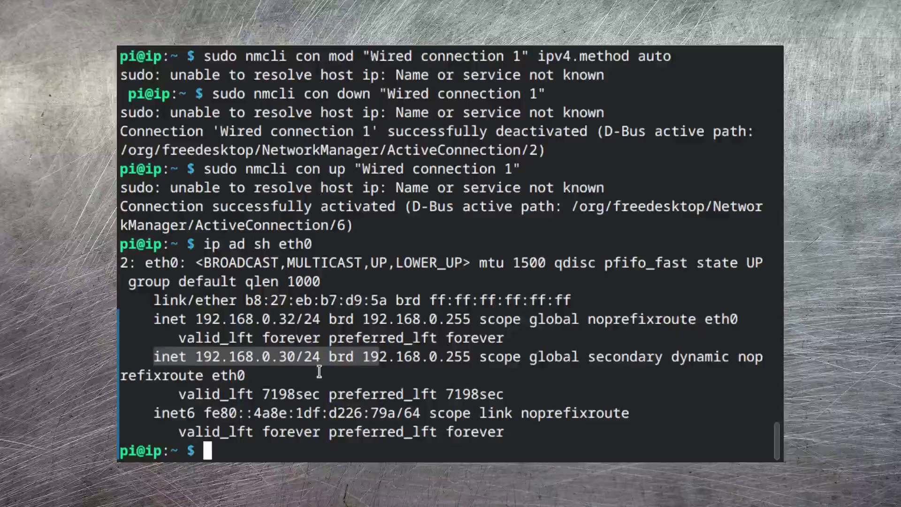
pyautogui.click(154, 316)
pyautogui.moveTo(154, 316); pyautogui.dragTo(322, 316)
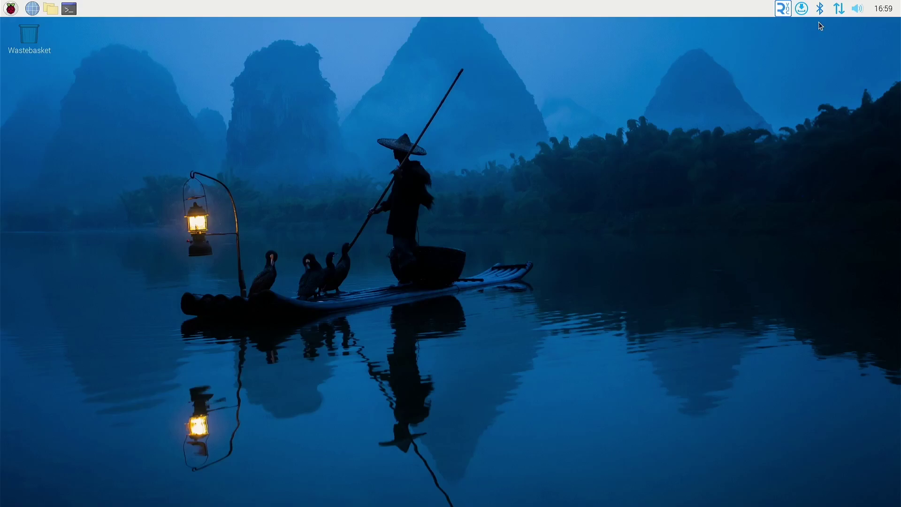
# Delete the 192.168.0.32 static address from Wired connection 1's IPv4 settings, save, then reboot
pyautogui.click(839, 8)
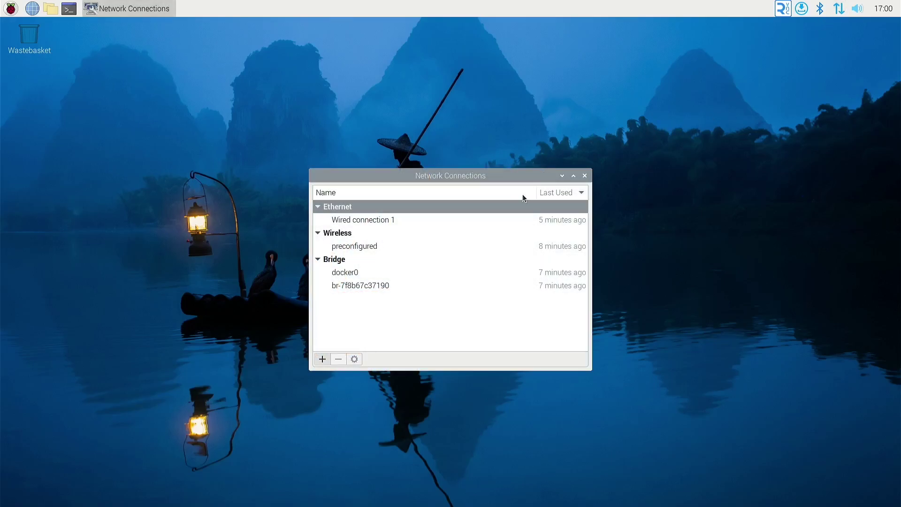
pyautogui.click(485, 224)
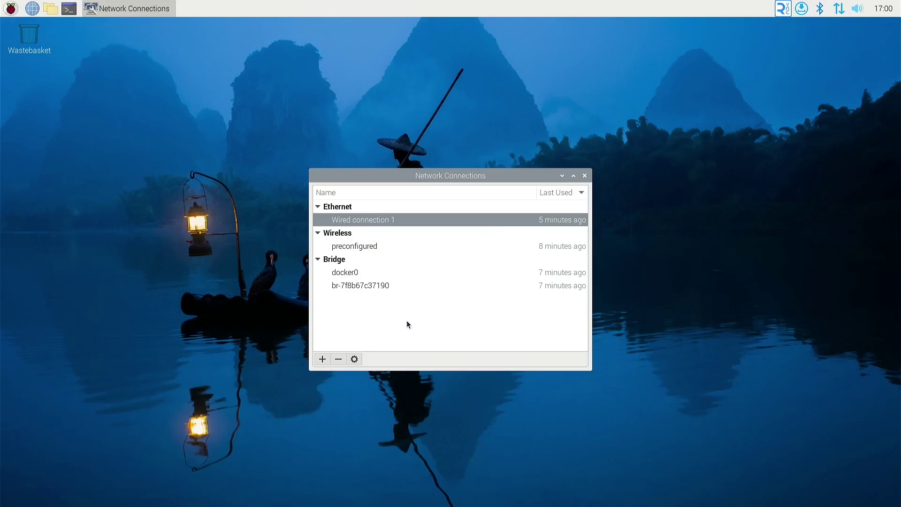
pyautogui.click(355, 359)
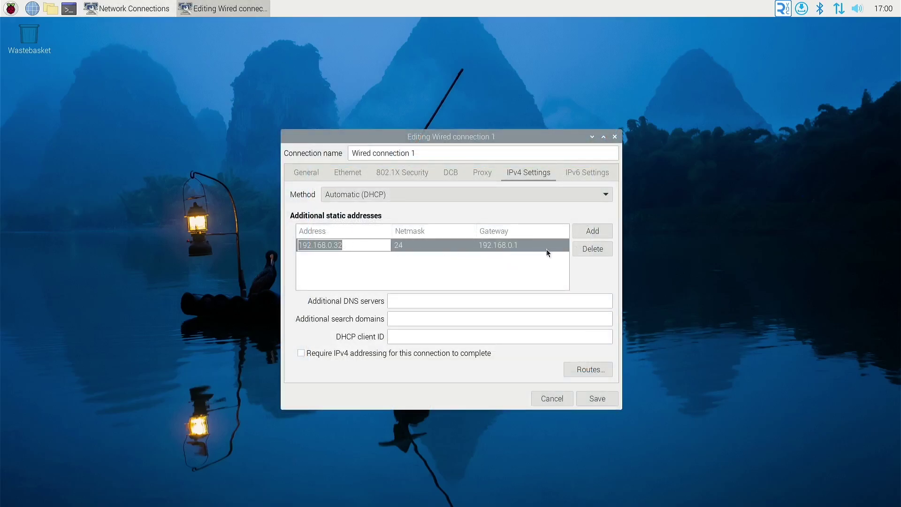
pyautogui.click(590, 249)
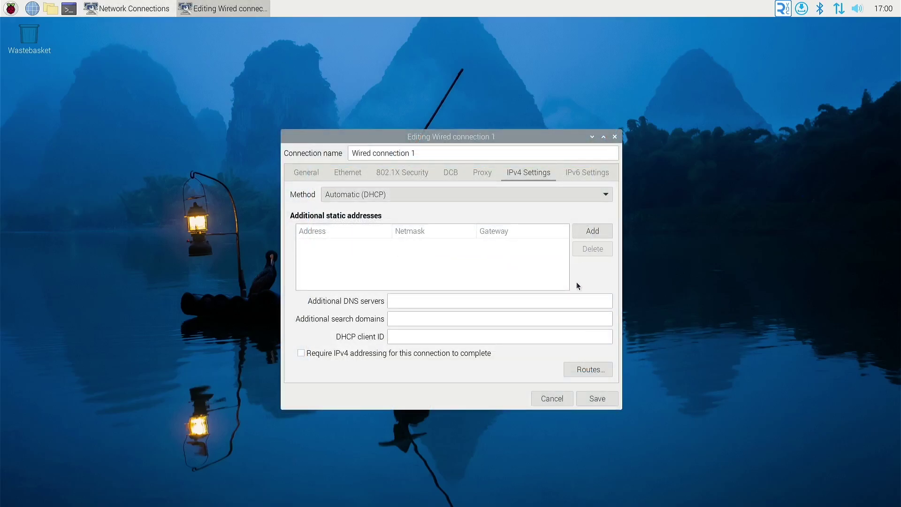
pyautogui.click(598, 399)
pyautogui.click(11, 8)
pyautogui.click(49, 175)
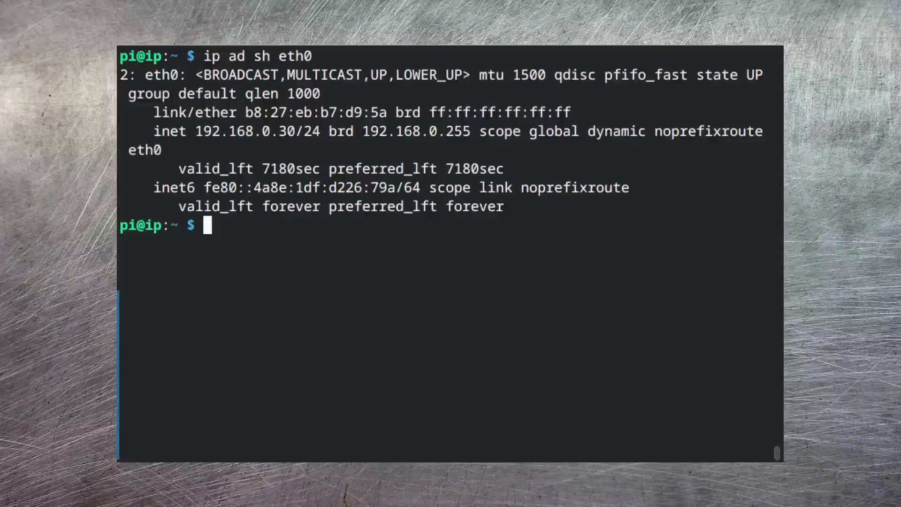
# Enter sudo nmcli con mod "Wired connection 1" removing ipv4.address 192.168.0.32/24, gateway 192.168.0.1 and DNS 192.168.100.200
pyautogui.write('sudo')
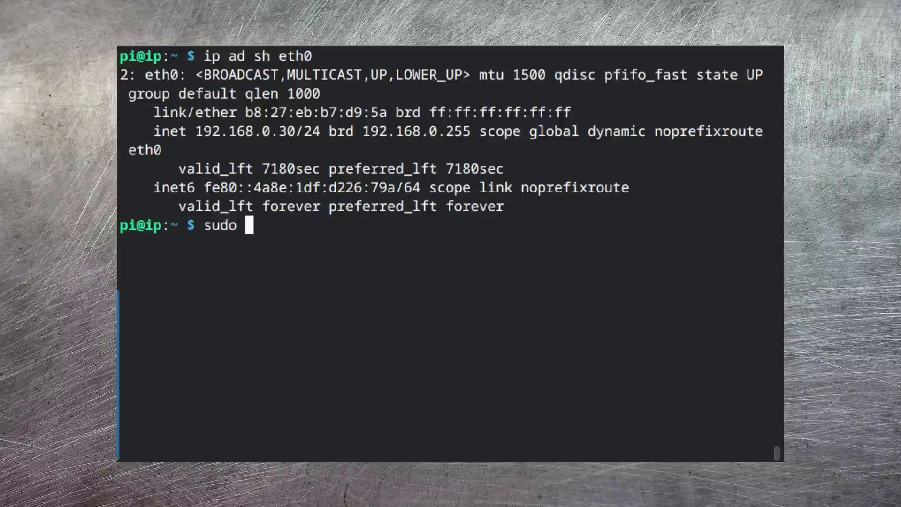
pyautogui.write('nmcli con mod "Wired connection 1" -ipv4.address 192.168.0.32/24 -ipv4.gateway 192.168.0.1 -ipv4.dns 192.168.100.200')
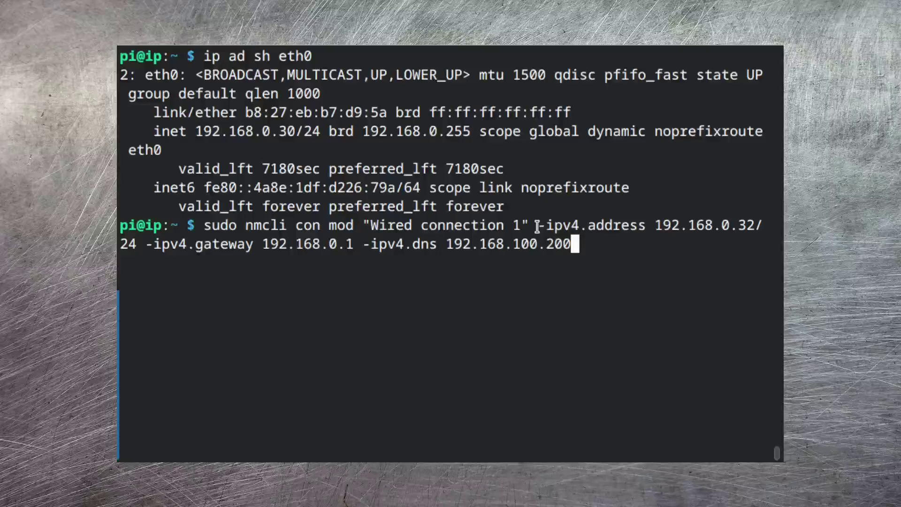
pyautogui.moveTo(540, 225)
pyautogui.mouseDown()
pyautogui.moveTo(569, 219)
pyautogui.moveTo(548, 224)
pyautogui.mouseUp()
pyautogui.click(554, 225)
pyautogui.moveTo(553, 224); pyautogui.dragTo(647, 225)
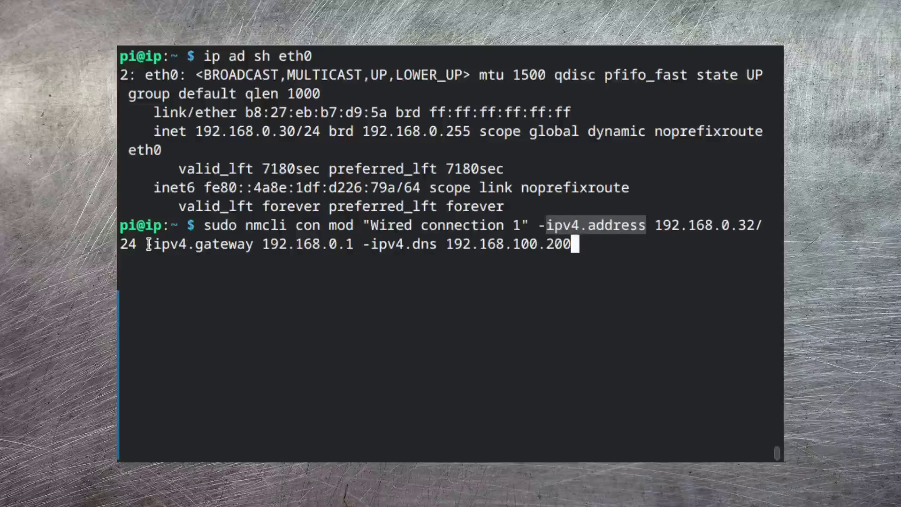
pyautogui.moveTo(147, 244); pyautogui.dragTo(251, 245)
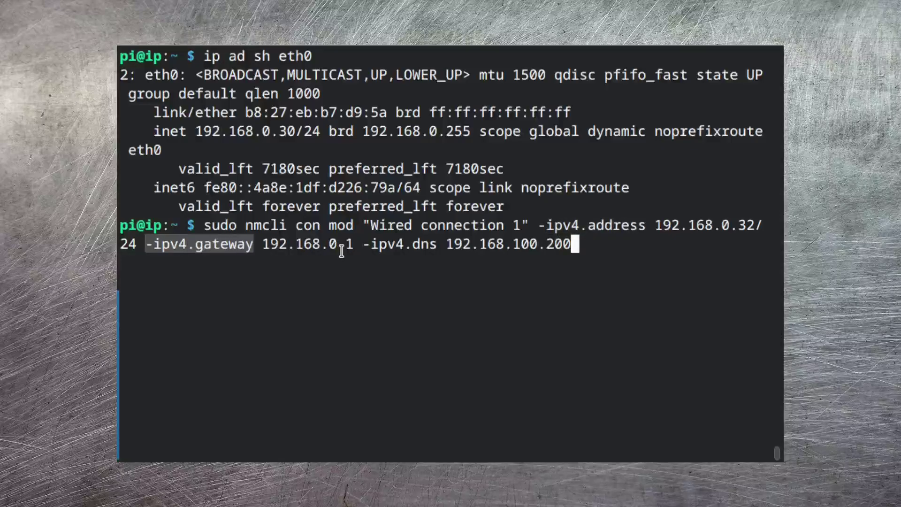
pyautogui.moveTo(366, 244); pyautogui.dragTo(574, 245)
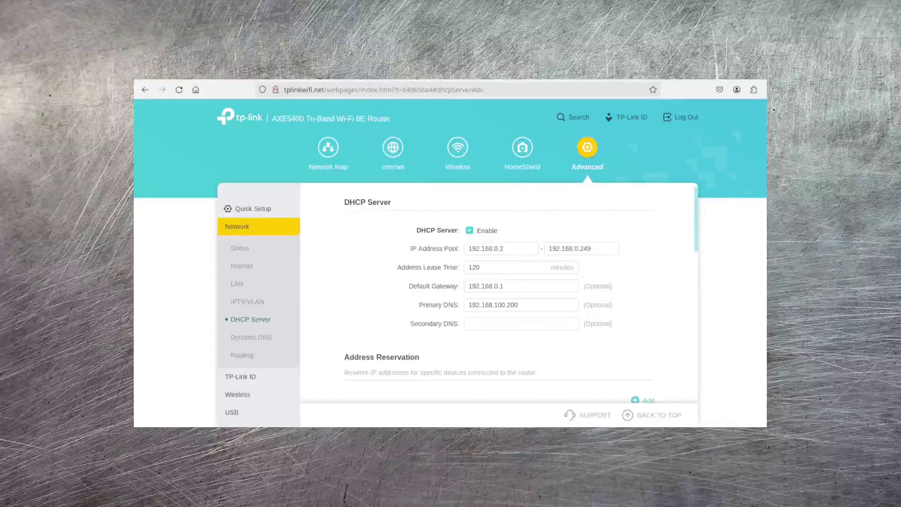
# Scroll down the DHCP Server page to the Address Reservation table listing reservations like 192.168.0.155
pyautogui.scroll(-2, 498, 300)
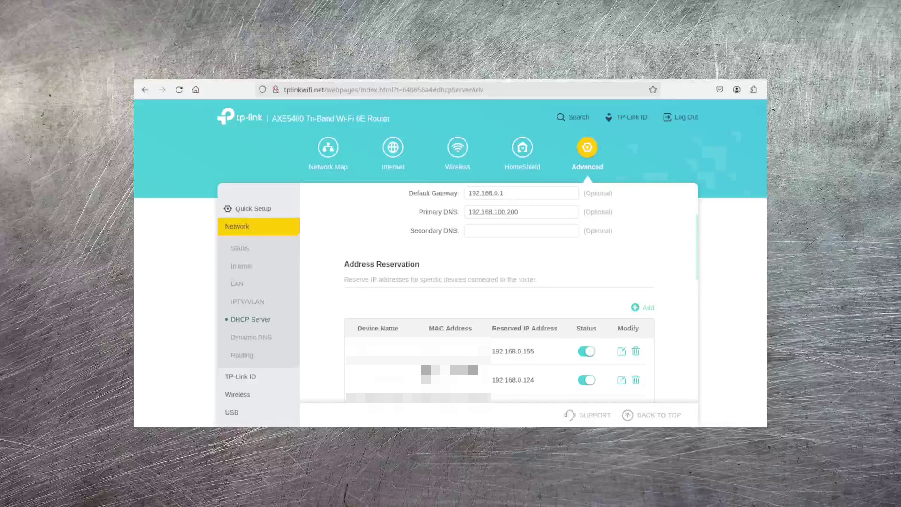
pyautogui.scroll(-2, 497, 300)
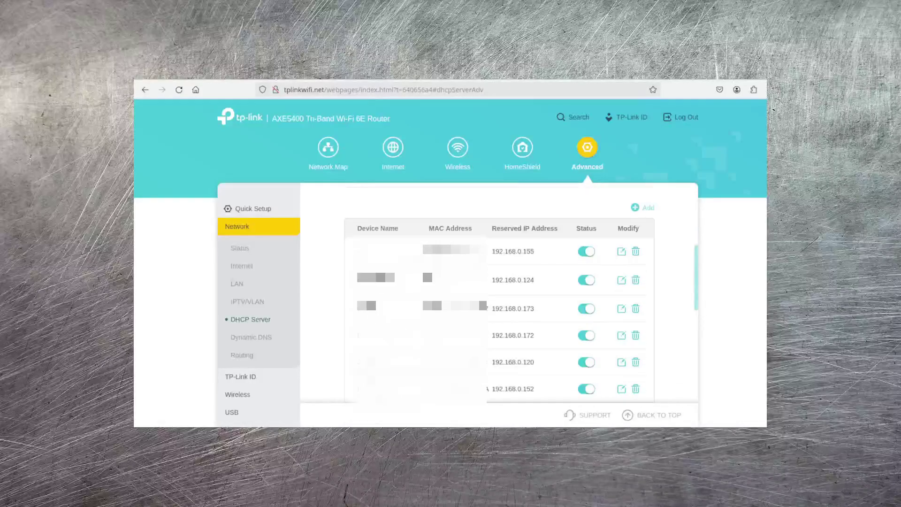
pyautogui.scroll(-1, 498, 301)
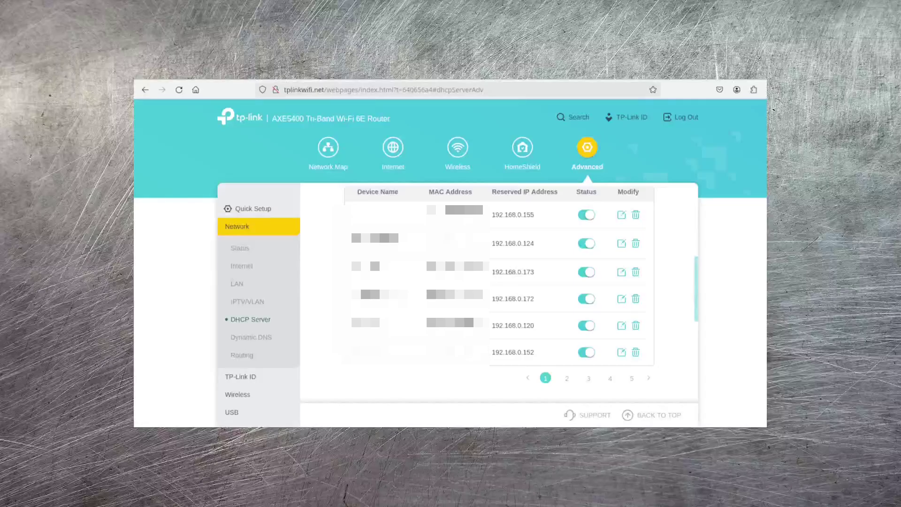
# Add a reservation for the Pi from the connected devices, changing its IP from 192.168.0.30 to 192.168.0.234
pyautogui.scroll(3, 516, 296)
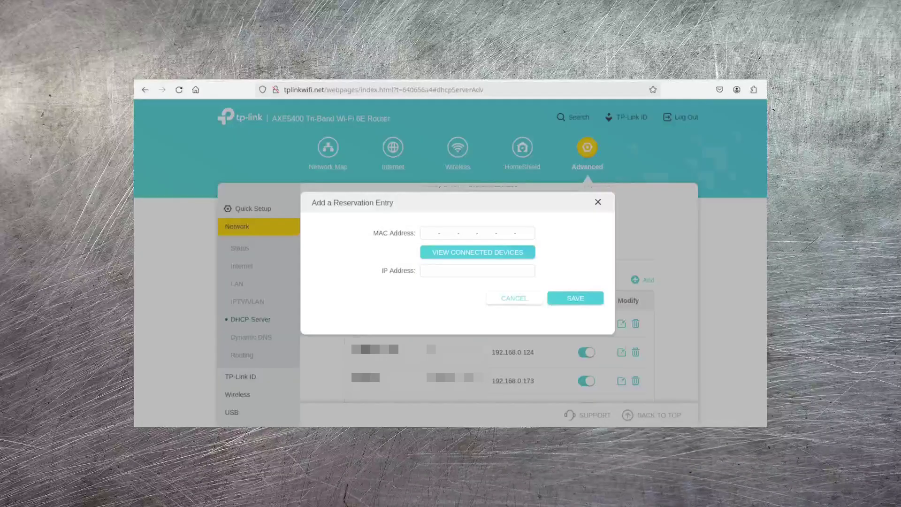
pyautogui.click(477, 252)
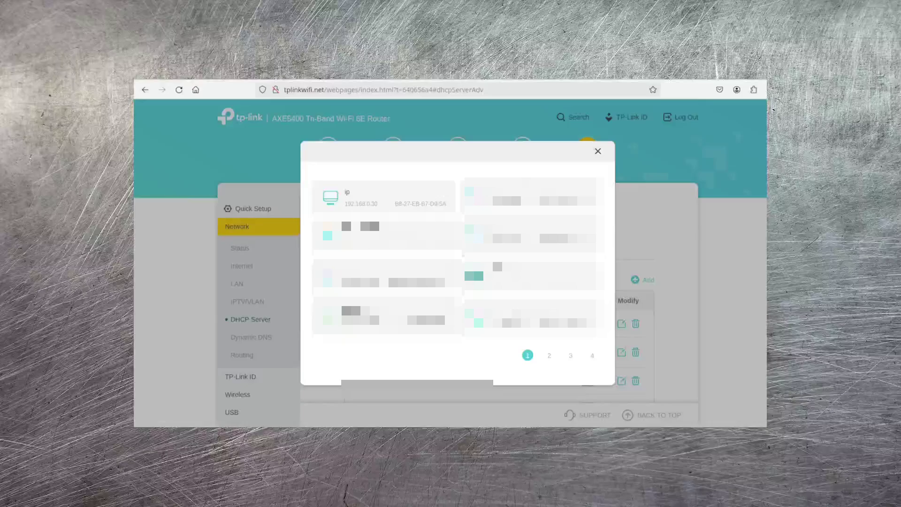
pyautogui.click(384, 196)
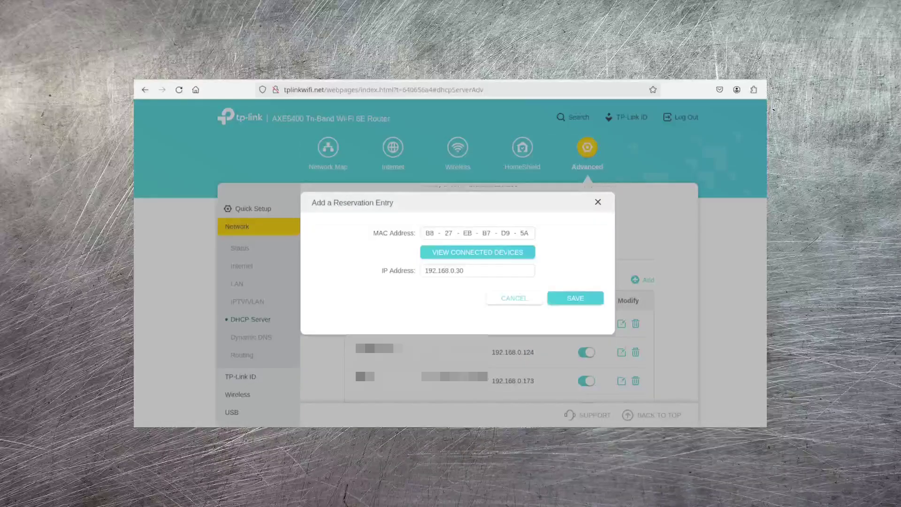
pyautogui.click(478, 271)
pyautogui.press('BackSpace')
pyautogui.press('BackSpace')
pyautogui.write('234')
pyautogui.press('Return')
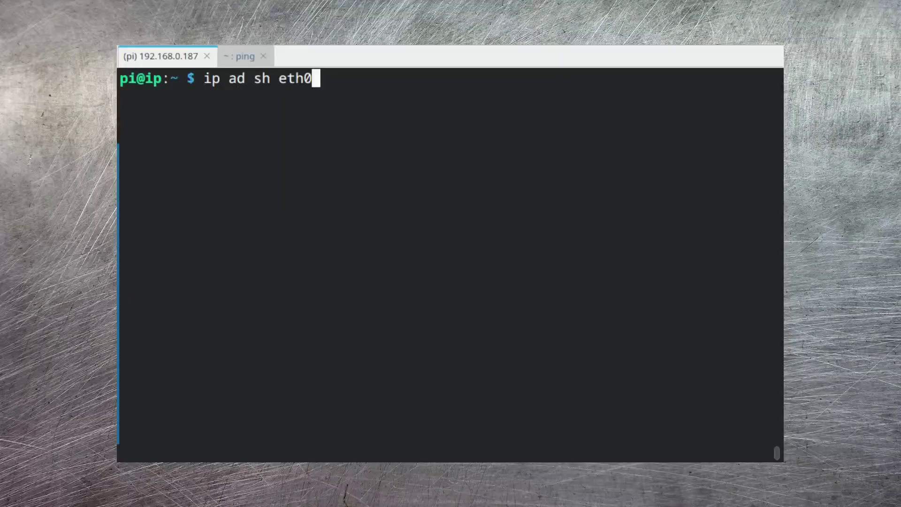
# Run ip ad sh eth0 and highlight the new 192.168.0.234/24 address
pyautogui.press('Return')
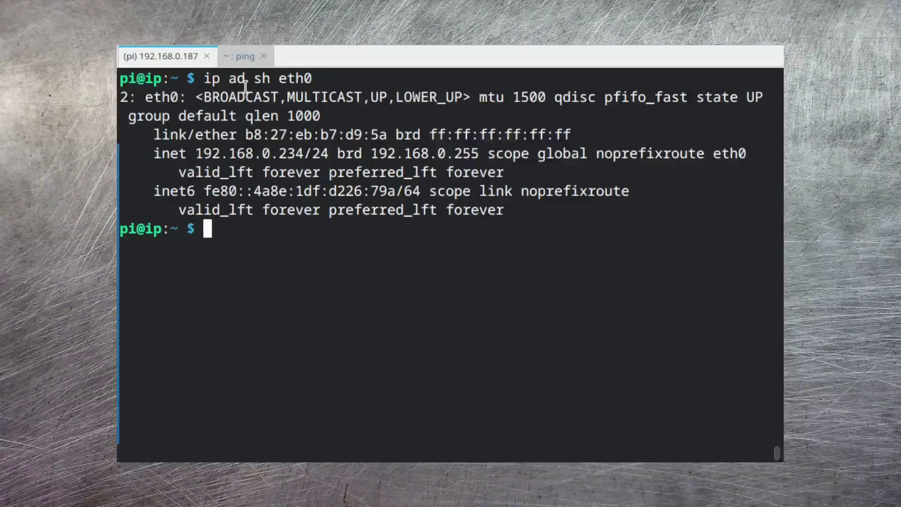
pyautogui.moveTo(196, 154); pyautogui.dragTo(331, 153)
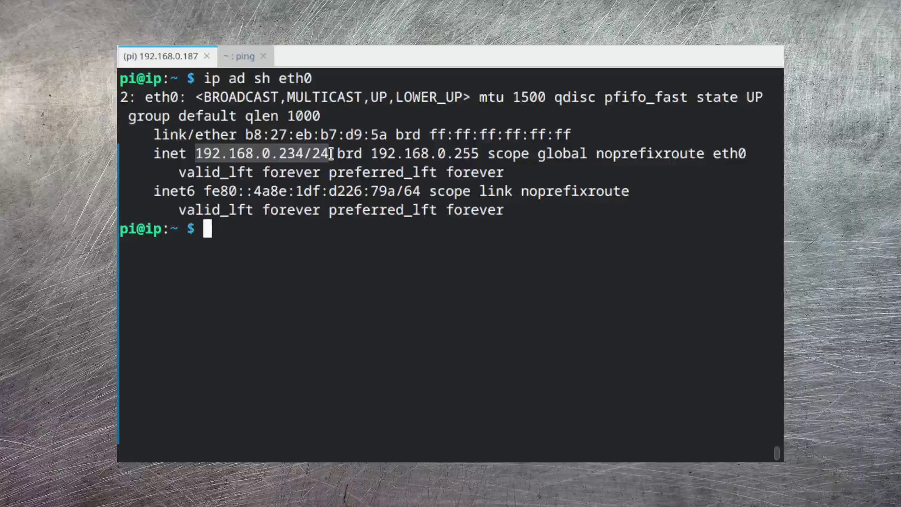